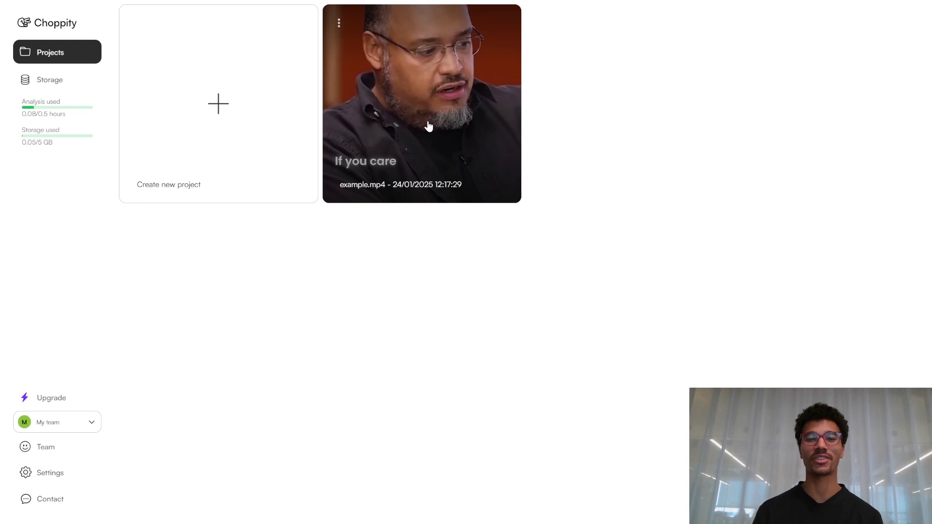
- Open the "Understanding customer needs through direct engagement" clip of the example.mp4 project for editing and play its opening seconds
{"action": "left_click", "coordinate": [425, 111]}
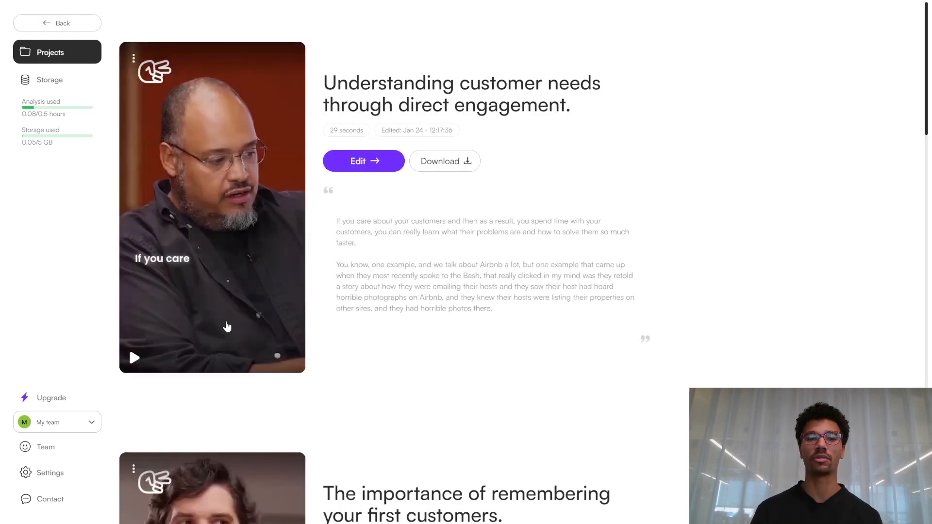
{"action": "left_click", "coordinate": [352, 167]}
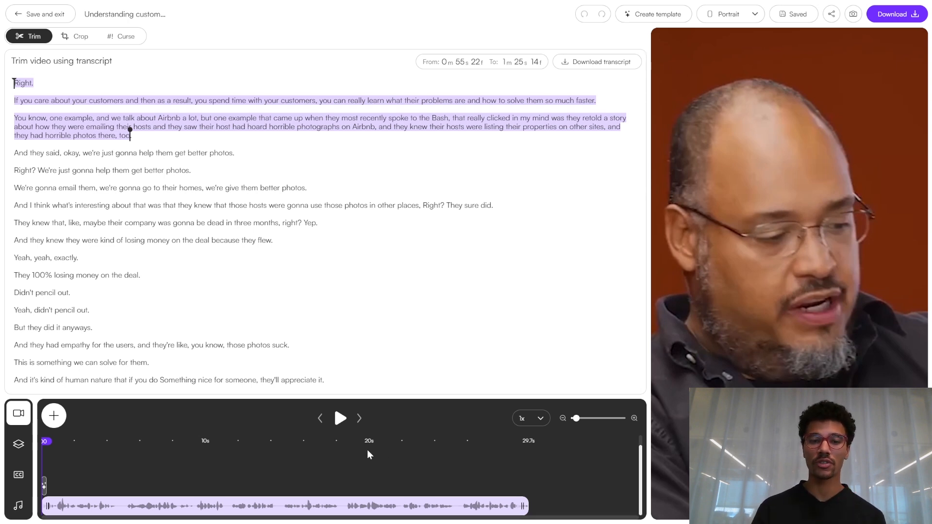
{"action": "left_click", "coordinate": [340, 420]}
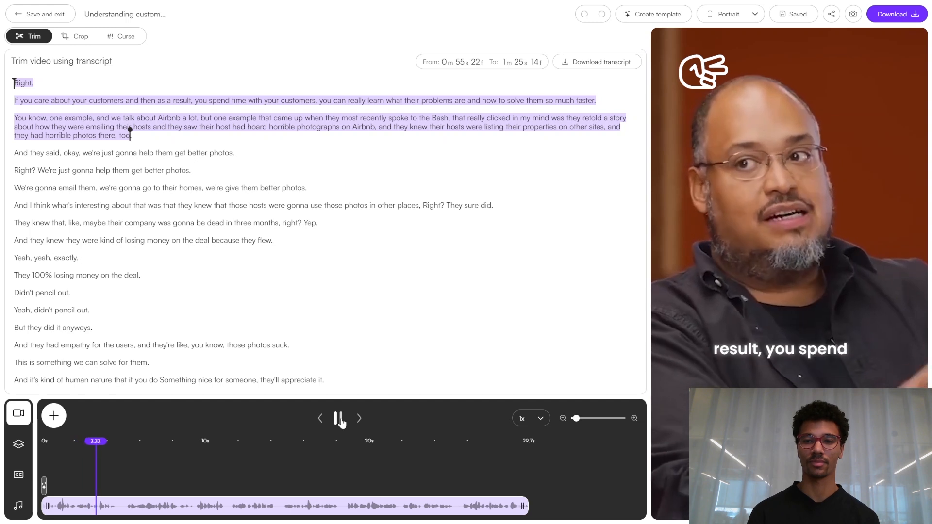
{"action": "left_click", "coordinate": [341, 420]}
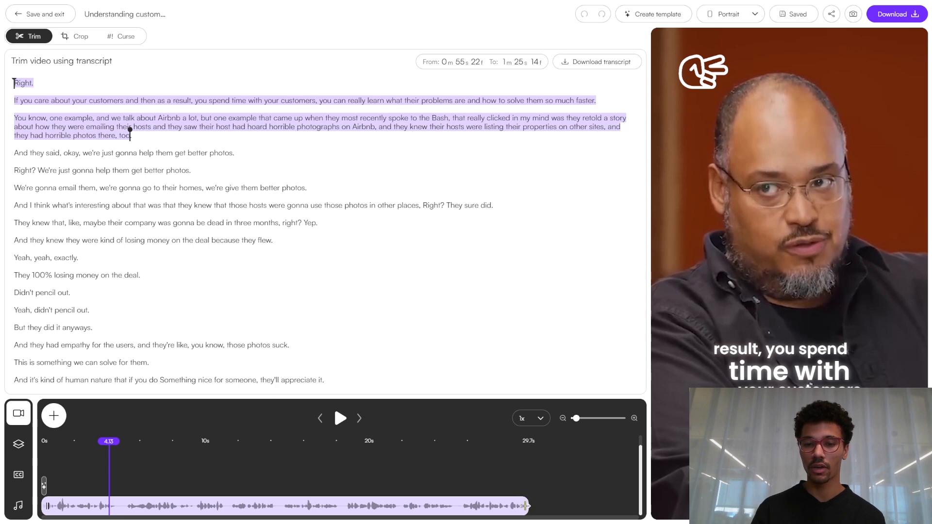
- Shorten the clip from its end on the timeline so it finishes at 1m 19s 22f, after "horrible photographs"
{"action": "left_click_drag", "start_coordinate": [515, 507], "coordinate": [410, 498]}
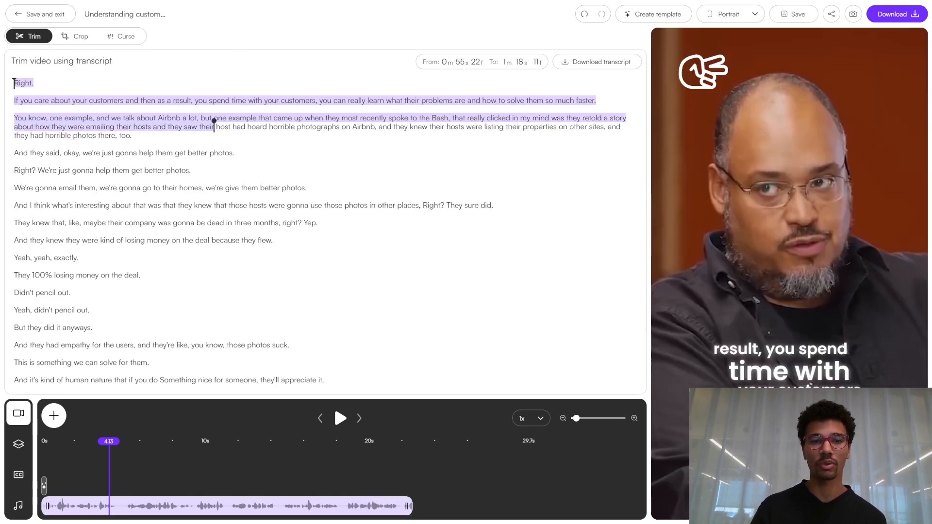
{"action": "left_click_drag", "start_coordinate": [409, 502], "coordinate": [431, 470]}
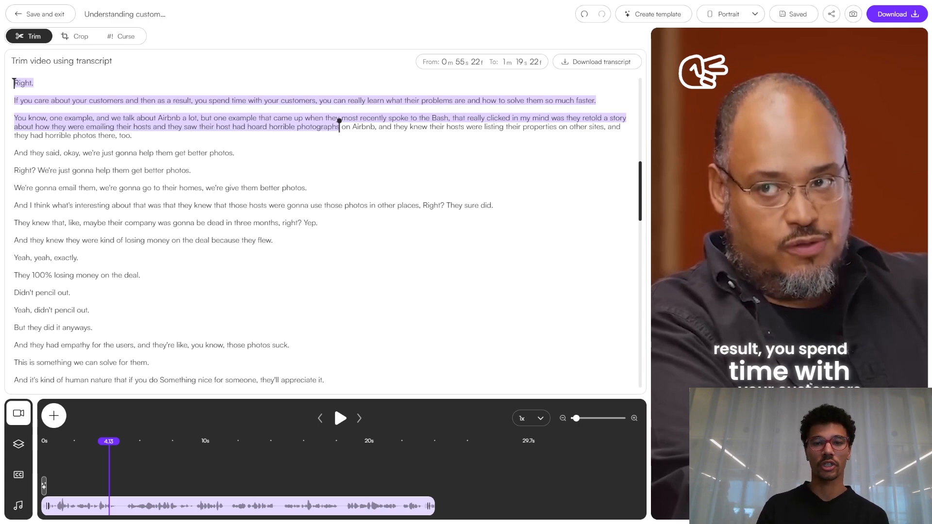
- Adjust the clip's transcript range to start at "If you care about your customers" and end at "they had horrible photos there, too"
{"action": "scroll", "coordinate": [337, 142], "scroll_direction": "up", "scroll_amount": 7}
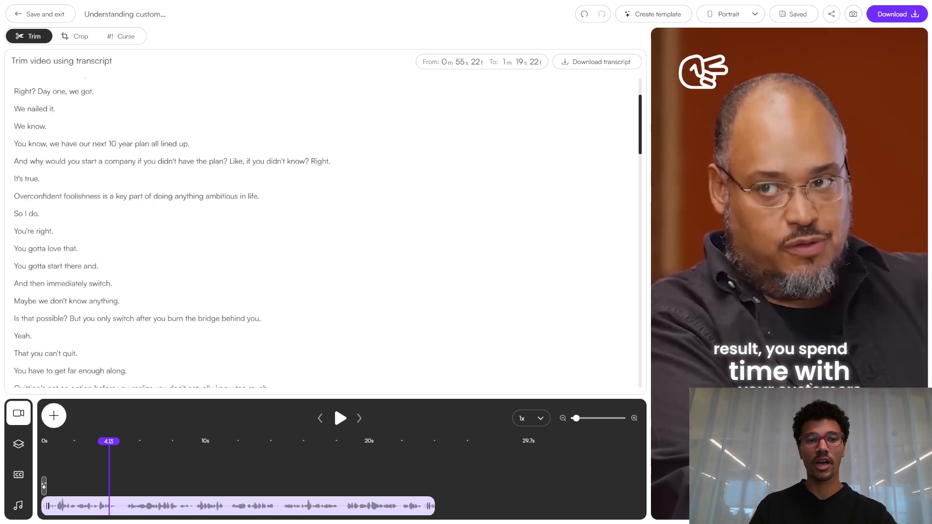
{"action": "scroll", "coordinate": [328, 230], "scroll_direction": "down", "scroll_amount": 15}
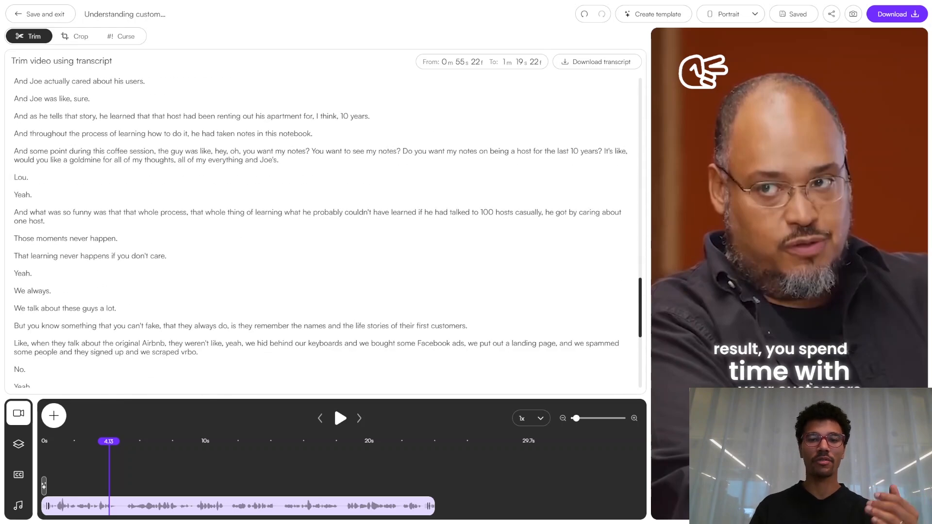
{"action": "scroll", "coordinate": [327, 236], "scroll_direction": "down", "scroll_amount": 6}
{"action": "scroll", "coordinate": [328, 236], "scroll_direction": "up", "scroll_amount": 12}
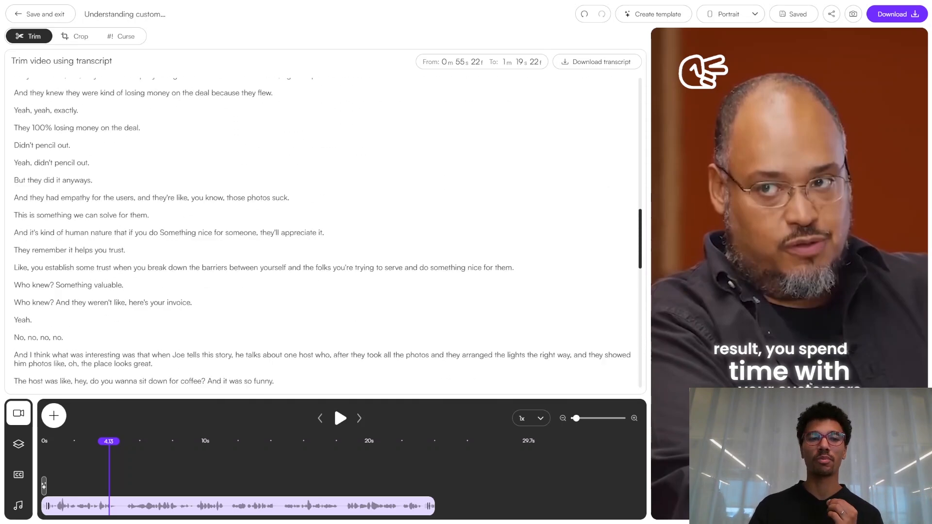
{"action": "scroll", "coordinate": [326, 233], "scroll_direction": "up", "scroll_amount": 10}
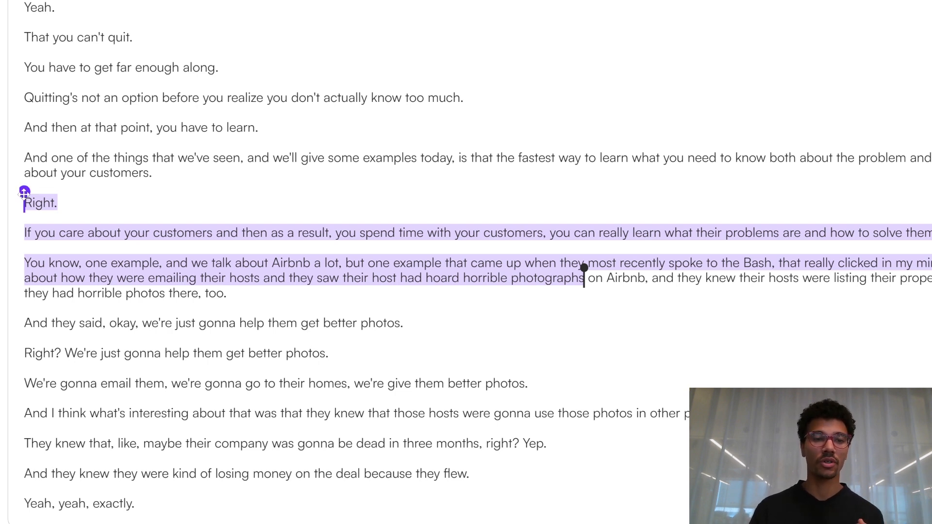
{"action": "left_click_drag", "start_coordinate": [24, 192], "coordinate": [25, 222]}
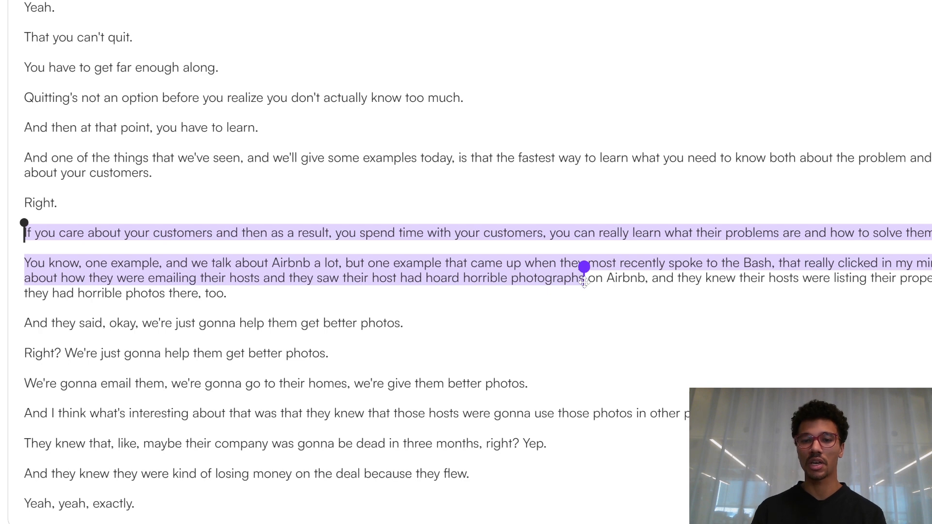
{"action": "left_click_drag", "start_coordinate": [584, 281], "coordinate": [524, 374]}
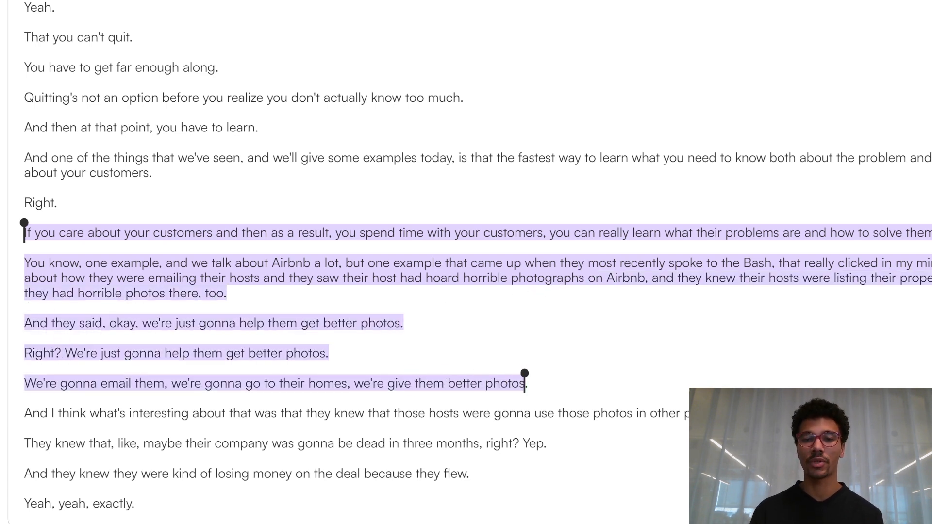
{"action": "left_click_drag", "start_coordinate": [522, 381], "coordinate": [530, 230]}
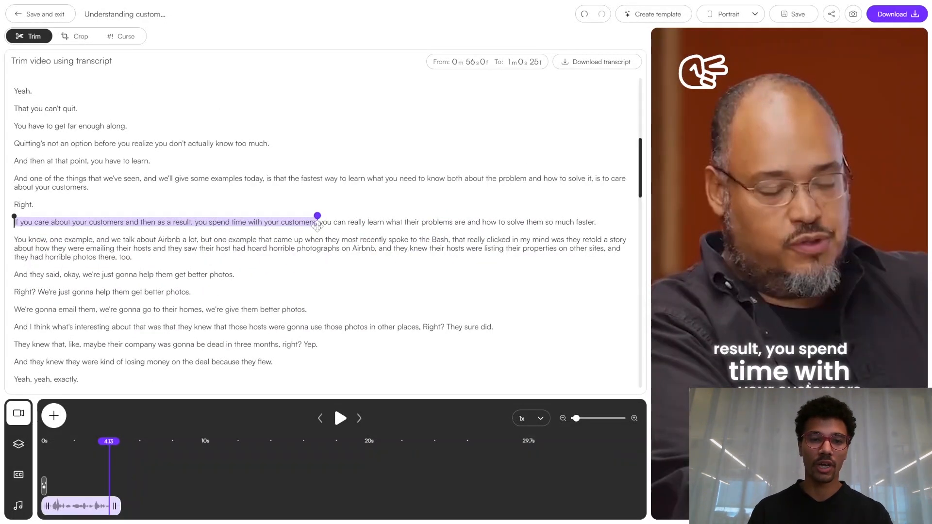
{"action": "left_click_drag", "start_coordinate": [317, 224], "coordinate": [131, 256]}
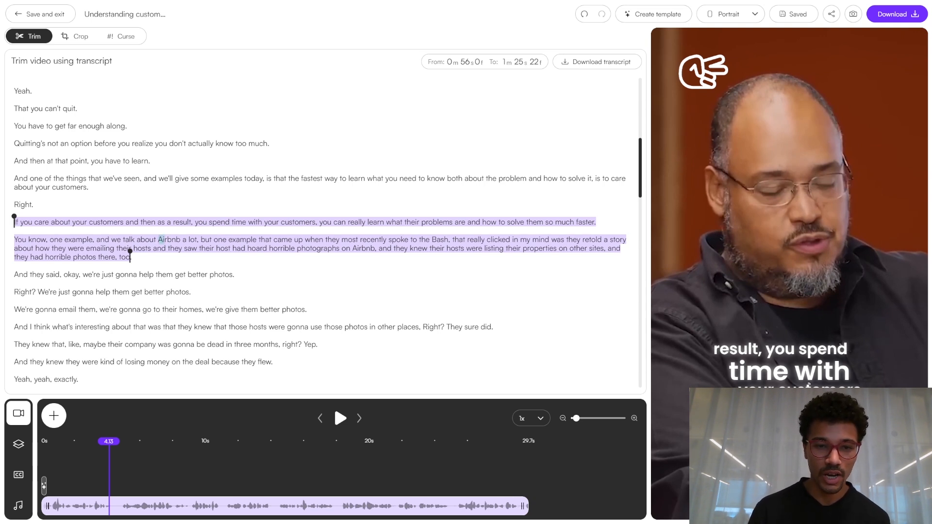
- Cut "Airbnb a lot, but one example that came up when" out of the clip and preview playback across the cut
{"action": "left_click_drag", "start_coordinate": [165, 240], "coordinate": [305, 241]}
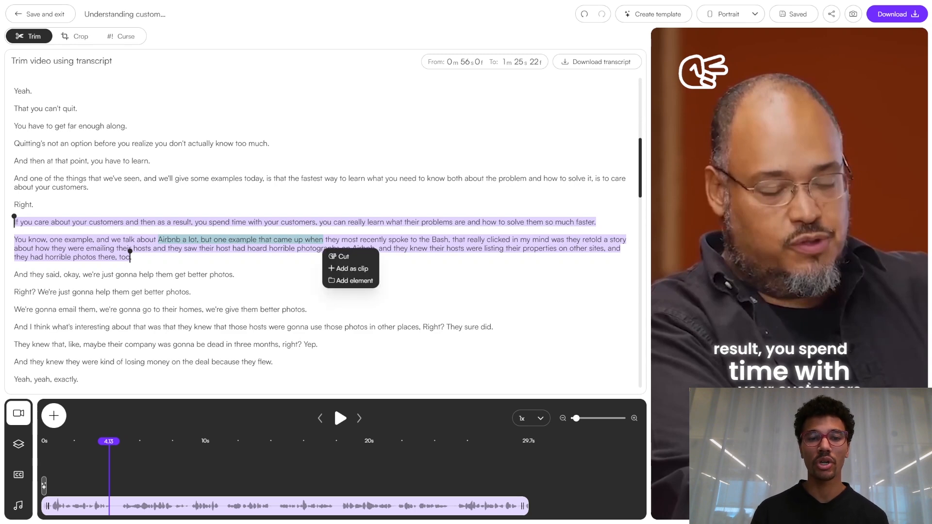
{"action": "left_click", "coordinate": [348, 258]}
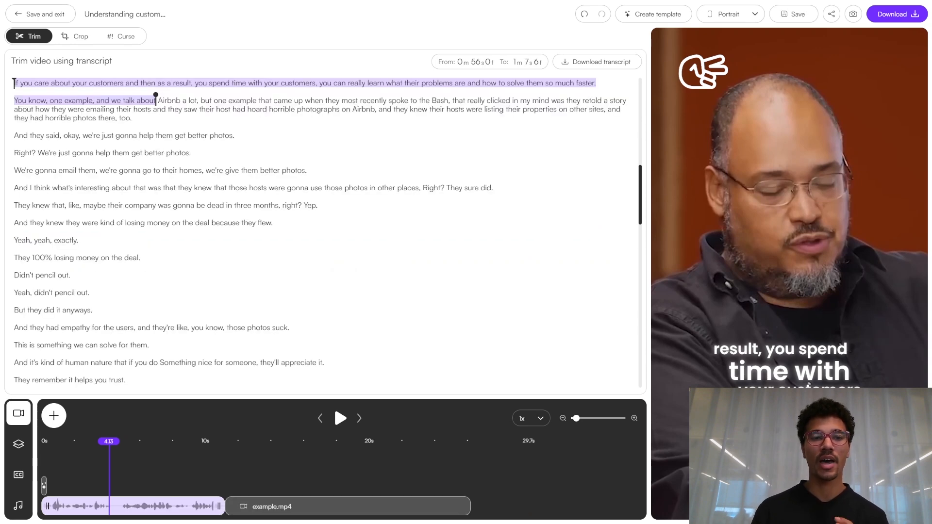
{"action": "left_click", "coordinate": [249, 507]}
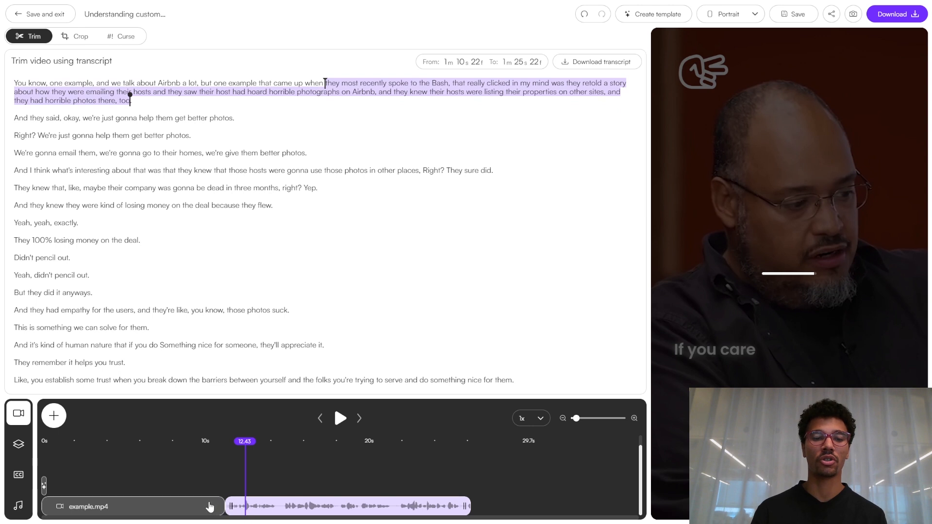
{"action": "left_click", "coordinate": [210, 507]}
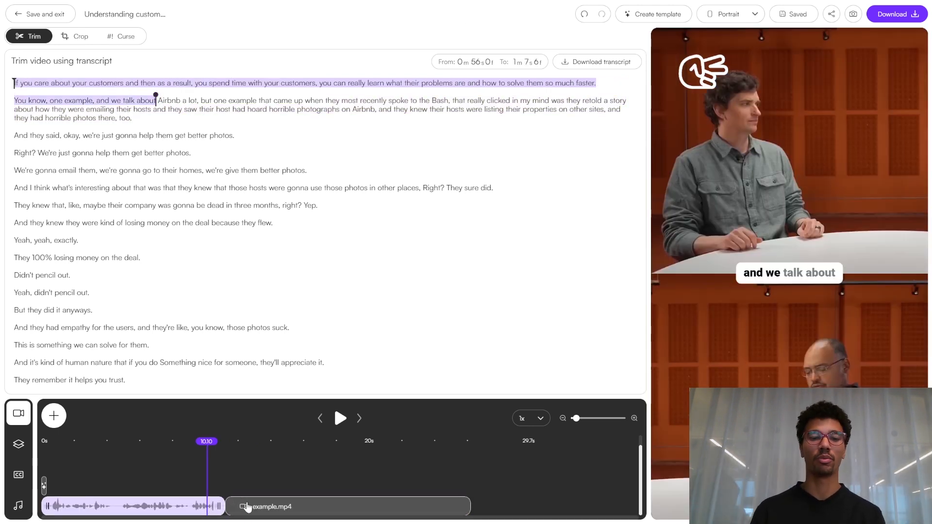
{"action": "left_click", "coordinate": [339, 418]}
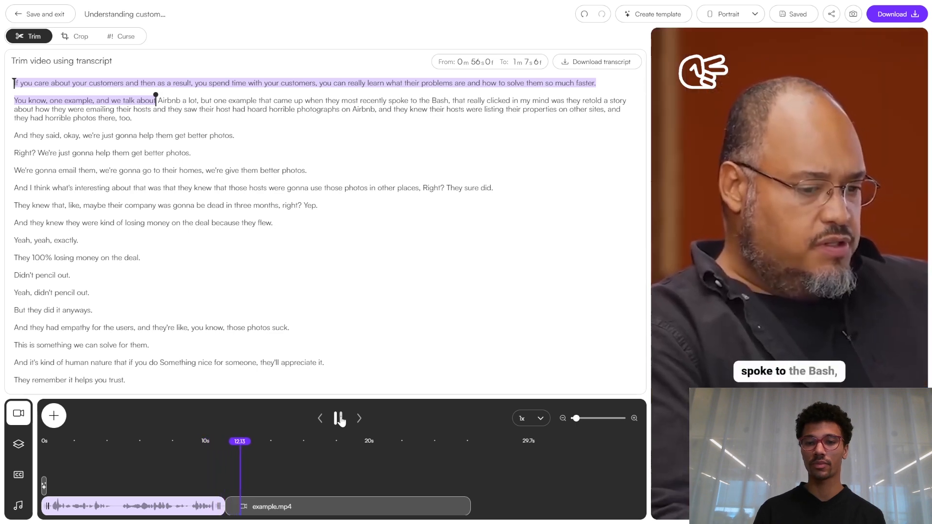
{"action": "left_click", "coordinate": [340, 418]}
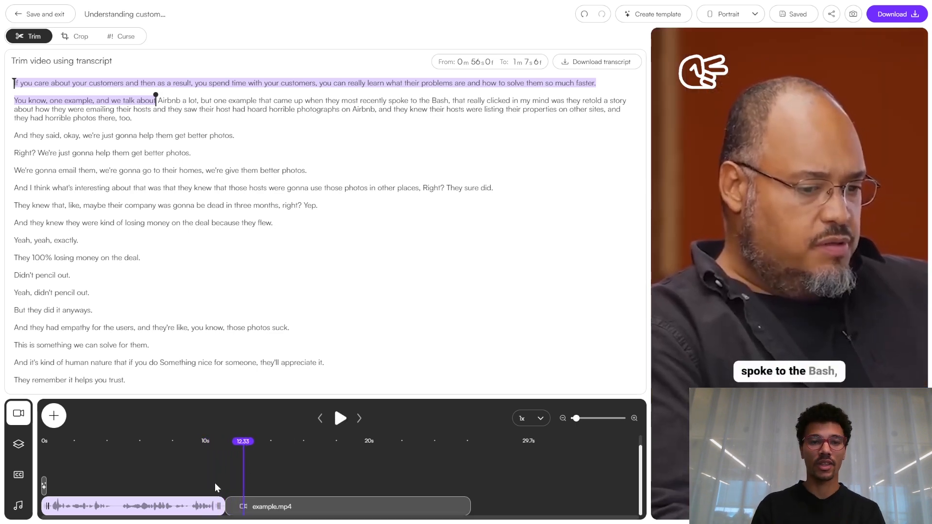
{"action": "left_click", "coordinate": [202, 493]}
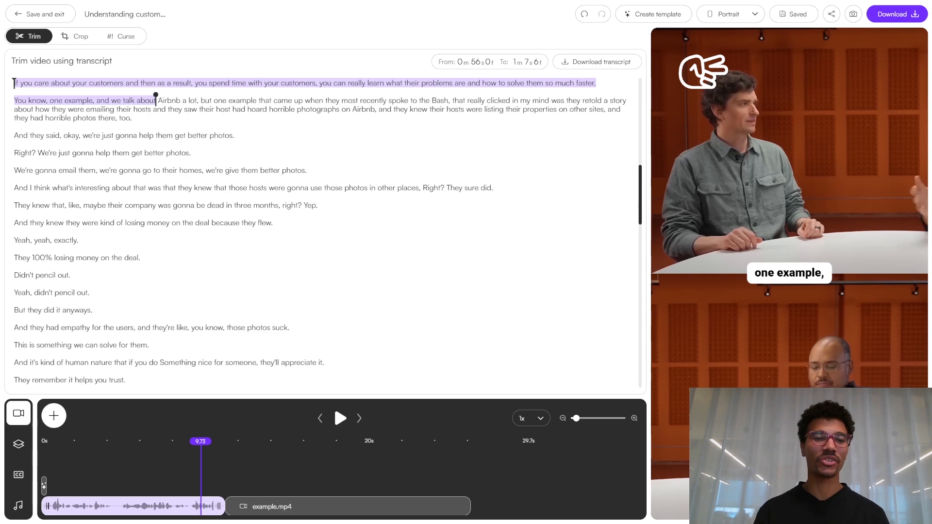
- Add the transcript passage from "This is something we can solve for them" to "they'll appreciate it" as a clip and preview the transition into it
{"action": "scroll", "coordinate": [325, 230], "scroll_direction": "up", "scroll_amount": 5}
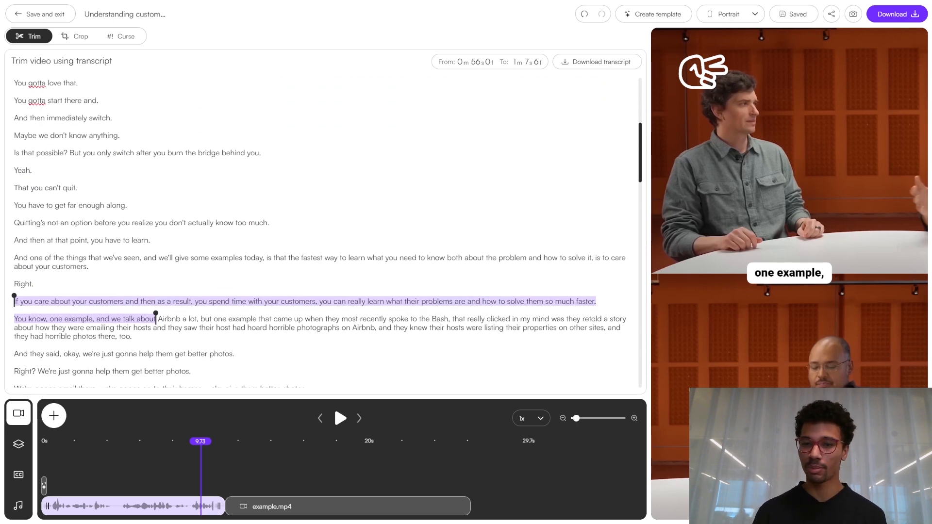
{"action": "scroll", "coordinate": [155, 262], "scroll_direction": "down", "scroll_amount": 1}
{"action": "scroll", "coordinate": [155, 262], "scroll_direction": "down", "scroll_amount": 5}
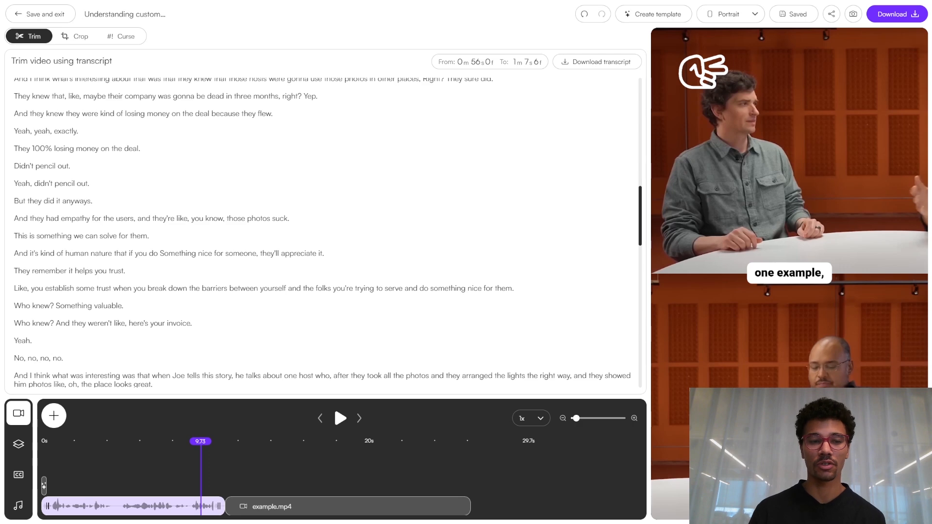
{"action": "left_click_drag", "start_coordinate": [17, 236], "coordinate": [323, 252]}
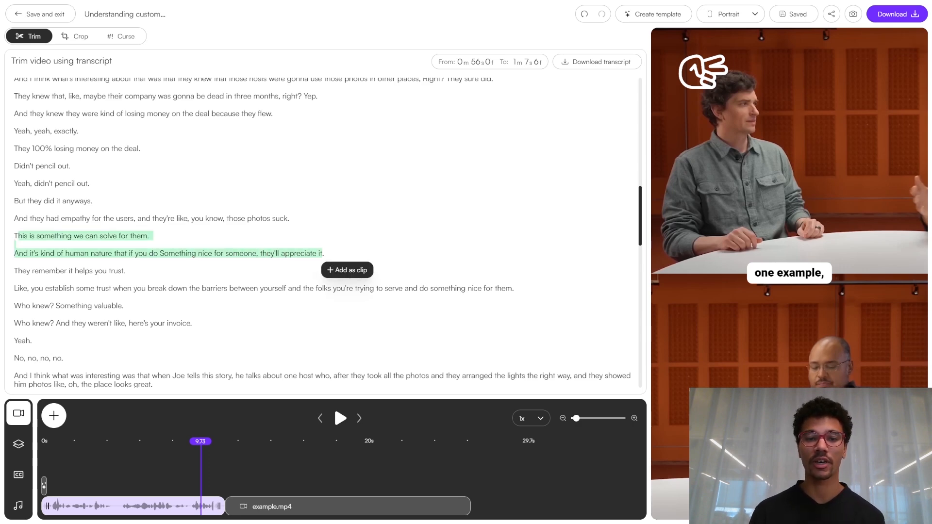
{"action": "left_click", "coordinate": [347, 270]}
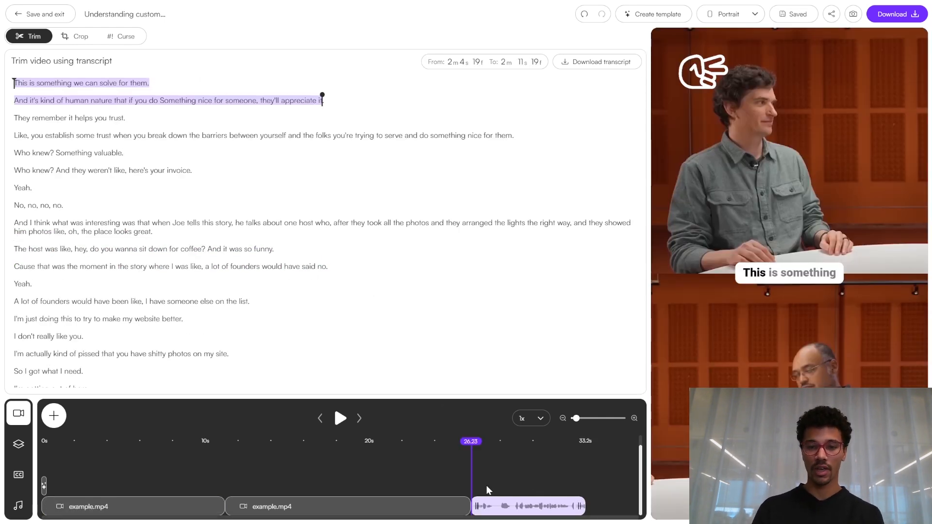
{"action": "left_click", "coordinate": [429, 483]}
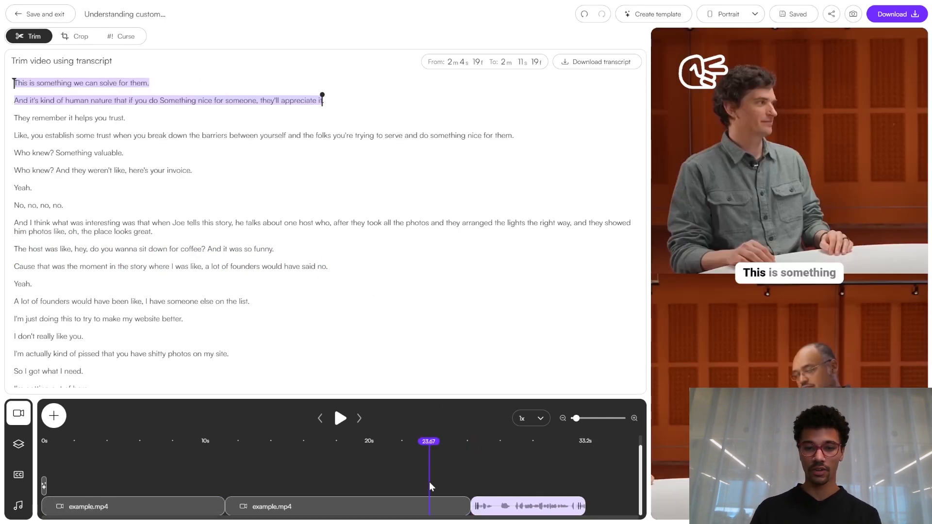
{"action": "left_click", "coordinate": [340, 419]}
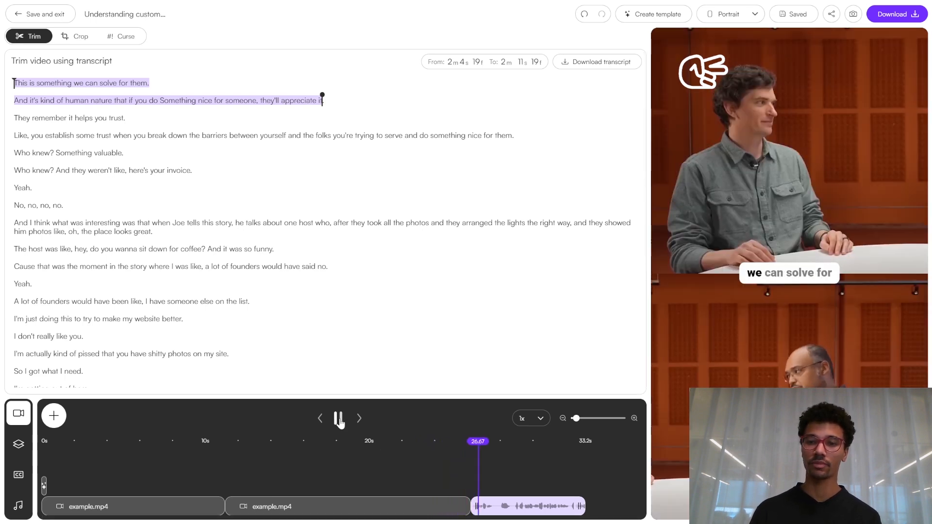
{"action": "left_click", "coordinate": [339, 420]}
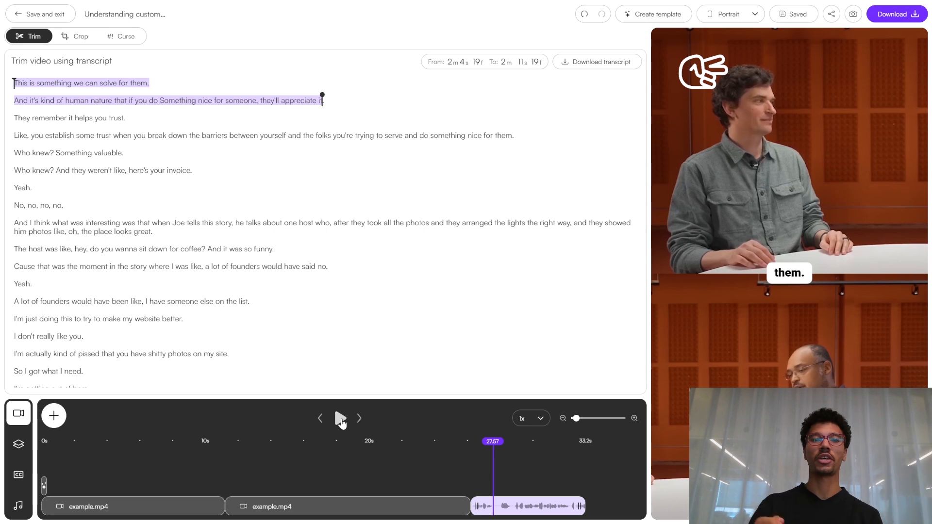
{"action": "scroll", "coordinate": [320, 228], "scroll_direction": "up", "scroll_amount": 1}
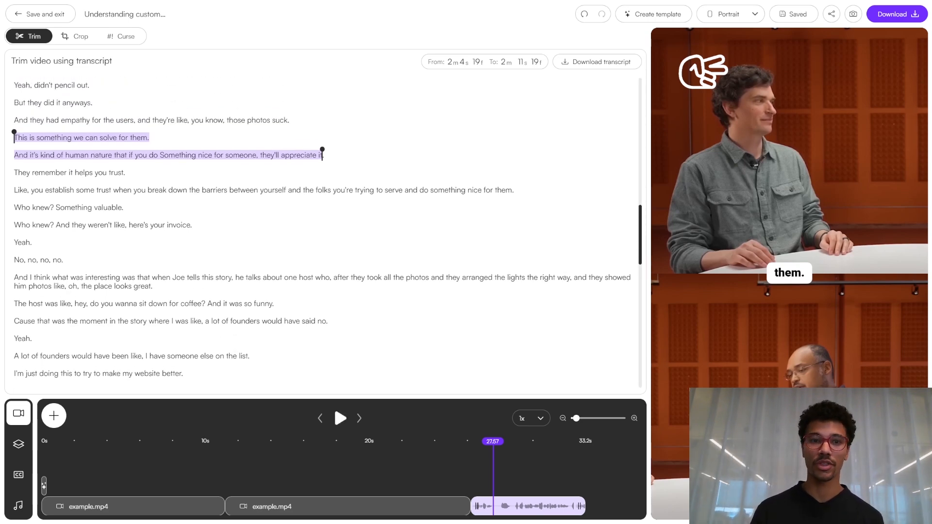
{"action": "scroll", "coordinate": [321, 228], "scroll_direction": "up", "scroll_amount": 1}
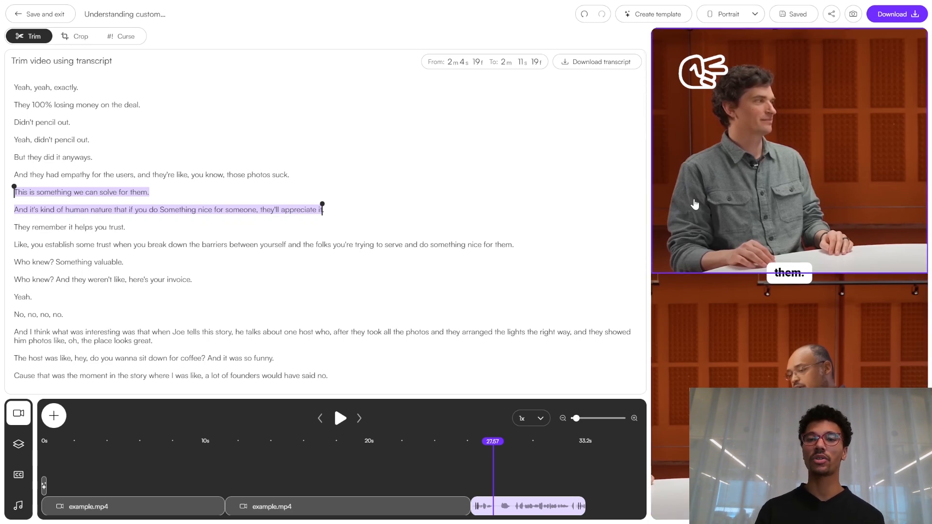
- In the third clip's first scene, shrink one crop box around the bearded man's hands and the other around the other man's head
{"action": "left_click", "coordinate": [69, 42]}
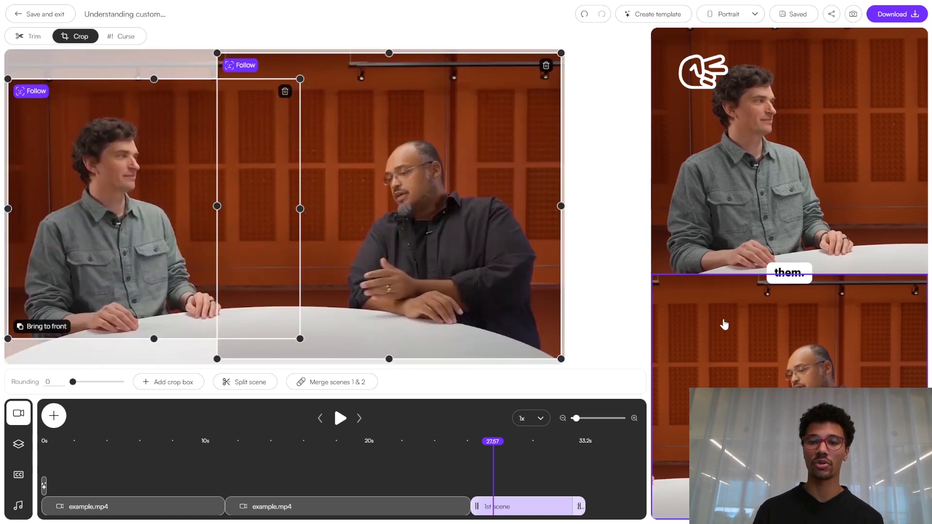
{"action": "left_click", "coordinate": [156, 145]}
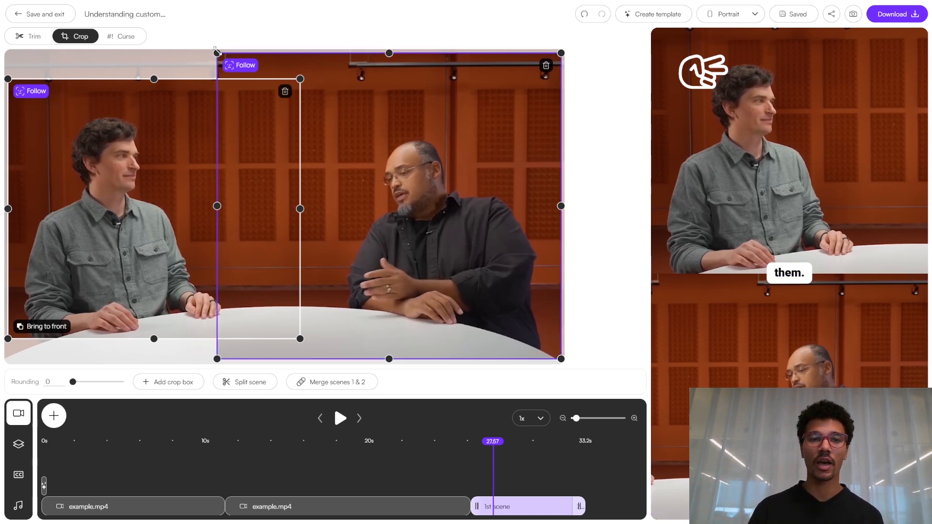
{"action": "left_click_drag", "start_coordinate": [217, 53], "coordinate": [384, 227]}
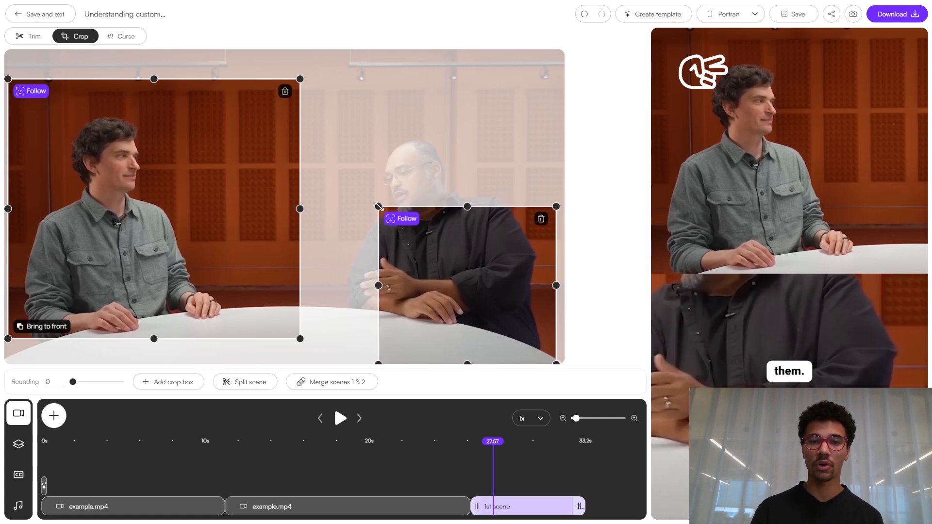
{"action": "left_click_drag", "start_coordinate": [378, 206], "coordinate": [435, 258]}
{"action": "left_click_drag", "start_coordinate": [495, 326], "coordinate": [434, 348]}
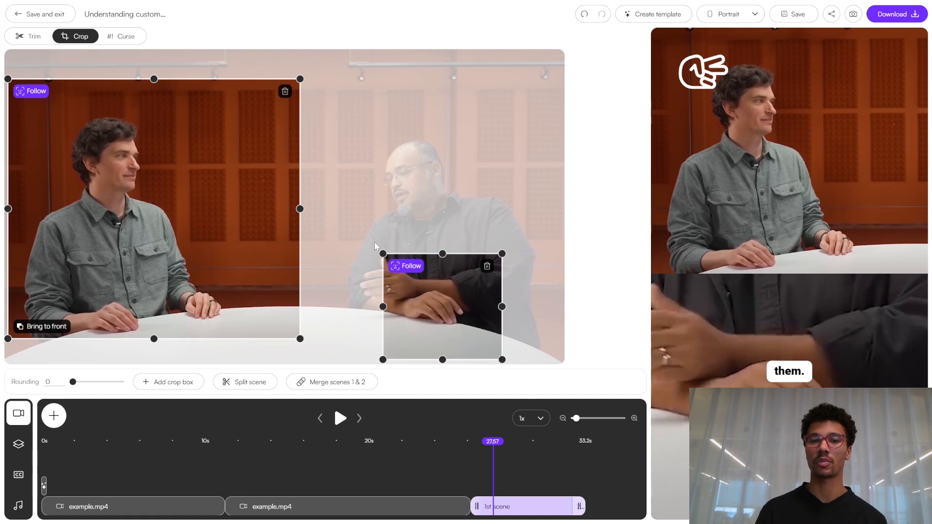
{"action": "left_click_drag", "start_coordinate": [300, 337], "coordinate": [156, 210]}
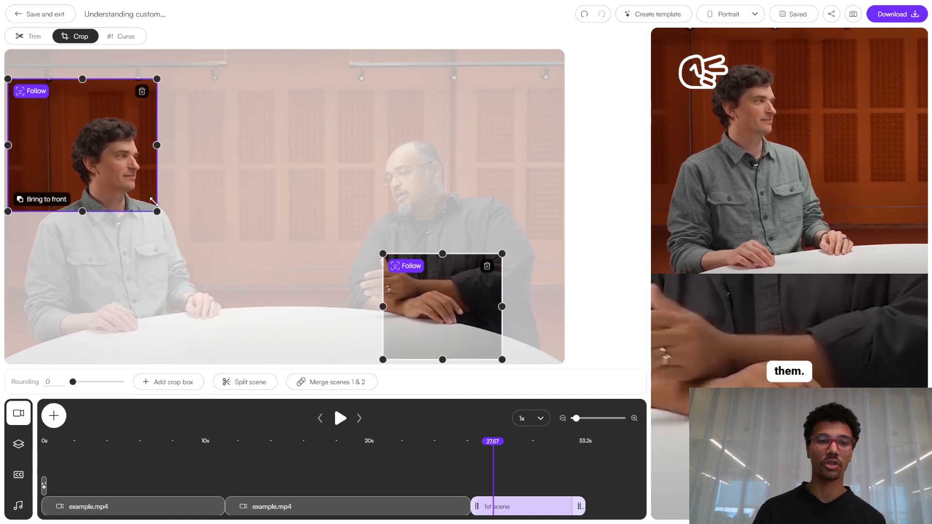
- Reposition the third clip's first-scene crop boxes, centring one on the curly-haired man's head and moving the other from the bearded man's hands to his head
{"action": "left_click_drag", "start_coordinate": [101, 140], "coordinate": [128, 165]}
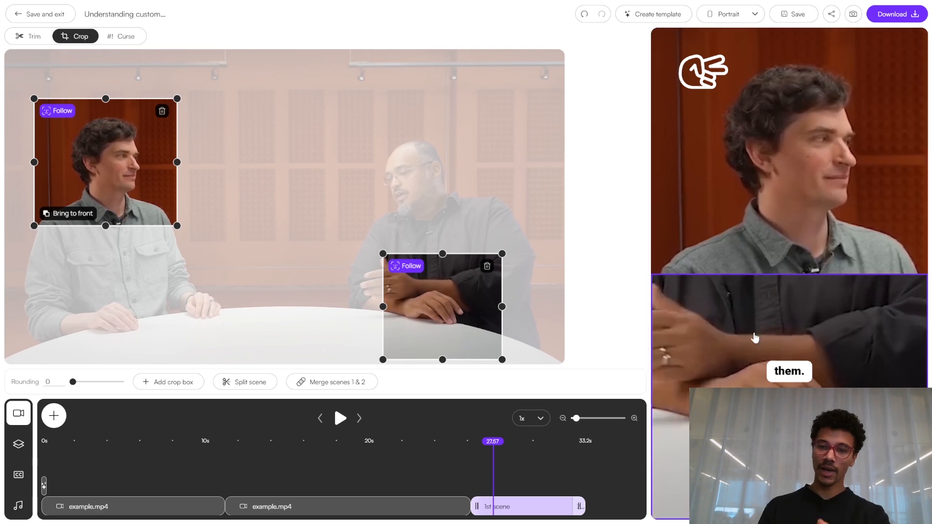
{"action": "left_click_drag", "start_coordinate": [435, 303], "coordinate": [417, 284]}
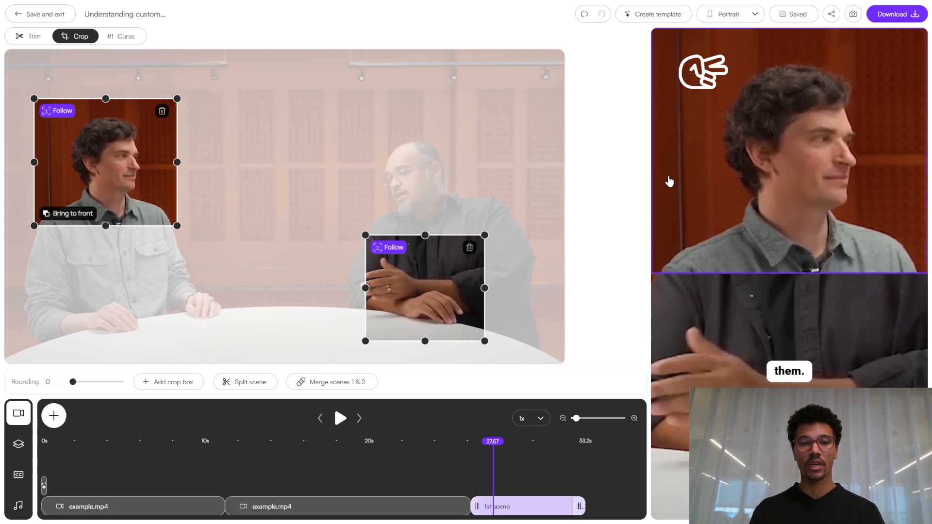
{"action": "left_click_drag", "start_coordinate": [432, 285], "coordinate": [425, 173]}
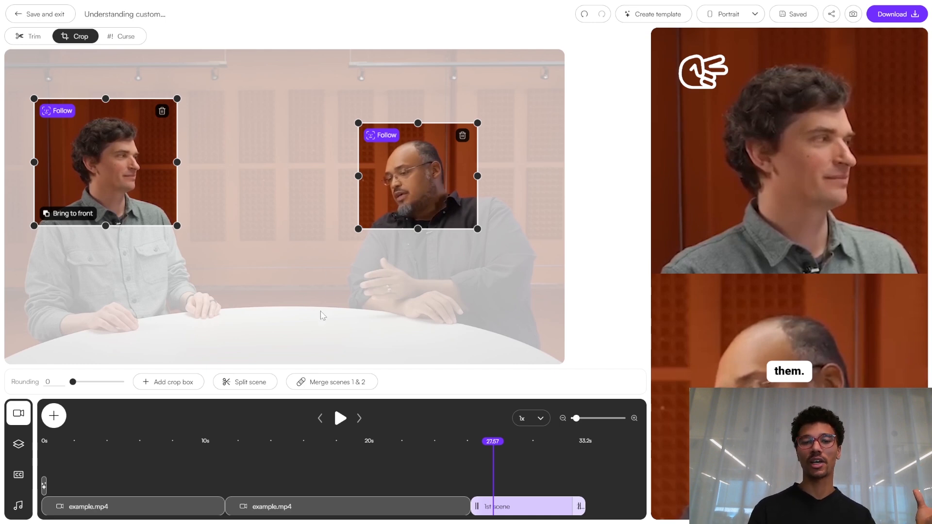
- Add a third crop box to the third clip's first scene and place it over the curly-haired man's hand on the table
{"action": "left_click", "coordinate": [184, 382]}
{"action": "left_click_drag", "start_coordinate": [255, 235], "coordinate": [234, 306]}
{"action": "left_click_drag", "start_coordinate": [295, 343], "coordinate": [224, 323]}
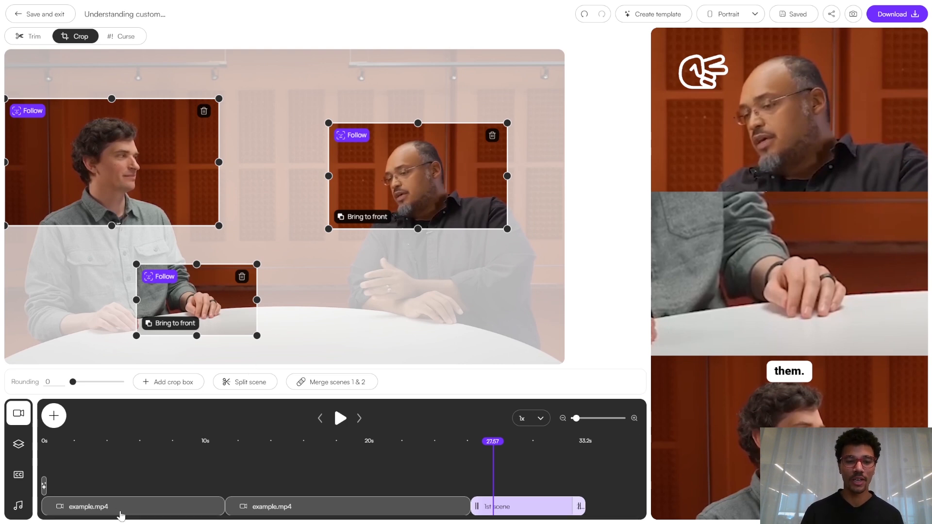
- Examine how the crop layout changes between the first and second scenes of the first two clips
{"action": "left_click", "coordinate": [104, 507]}
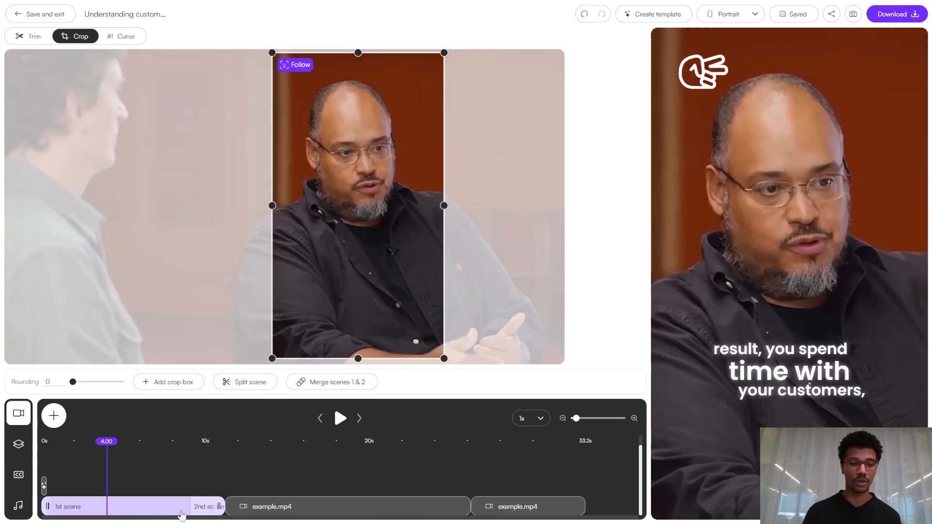
{"action": "left_click", "coordinate": [199, 511]}
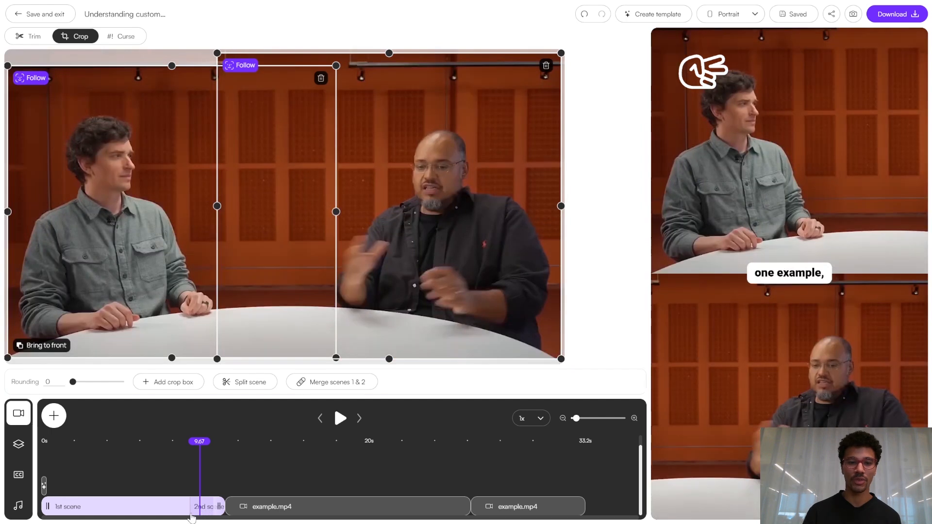
{"action": "left_click", "coordinate": [187, 515]}
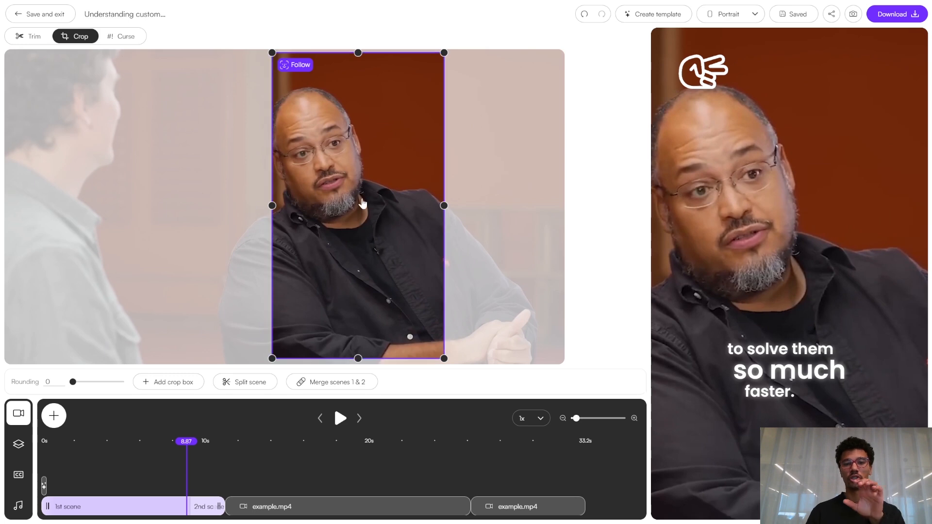
{"action": "left_click", "coordinate": [201, 509]}
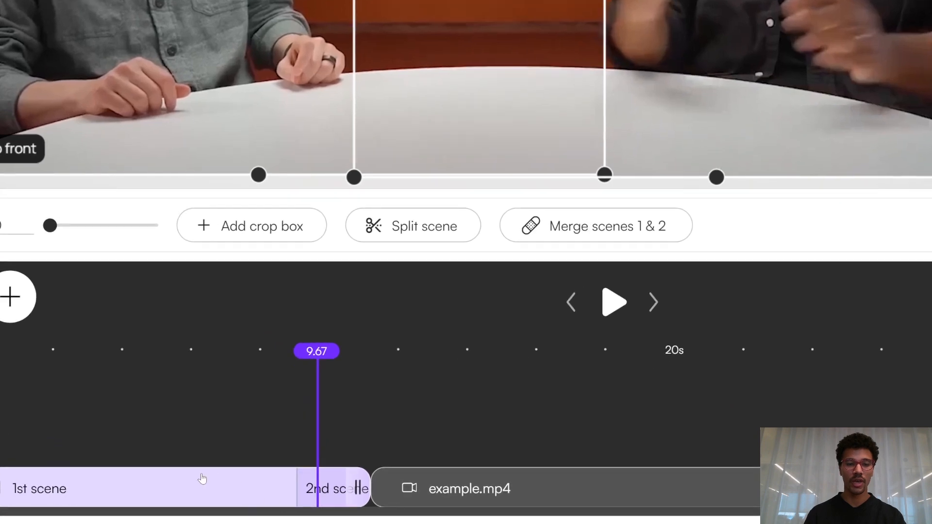
{"action": "left_click", "coordinate": [314, 490]}
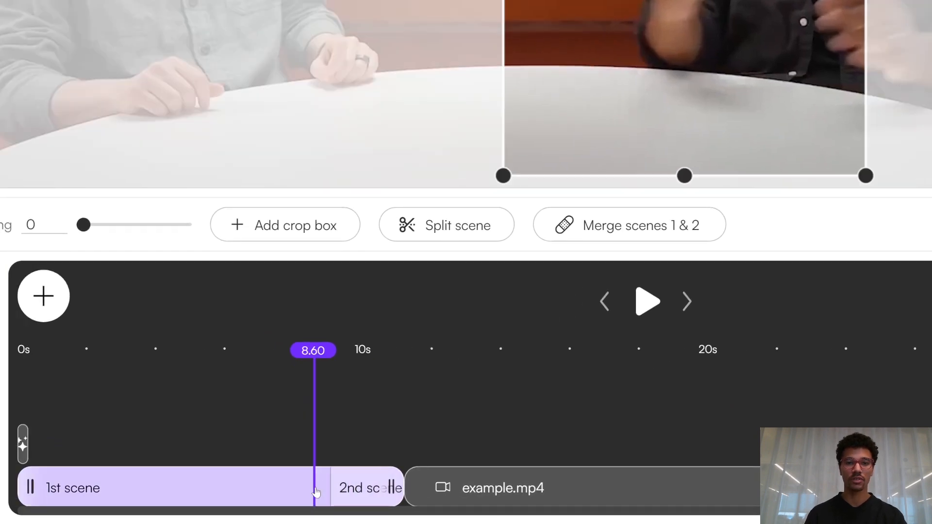
{"action": "left_click", "coordinate": [352, 494]}
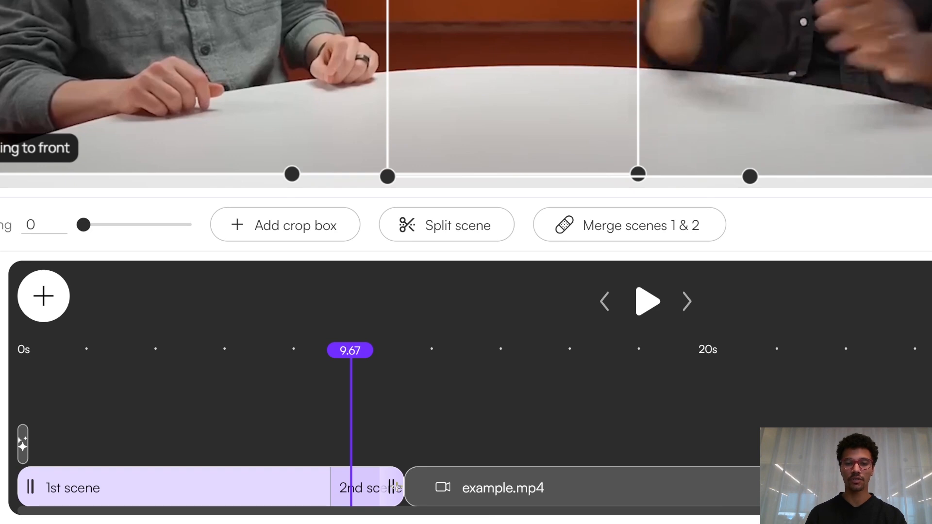
{"action": "left_click", "coordinate": [436, 500]}
{"action": "left_click", "coordinate": [740, 487]}
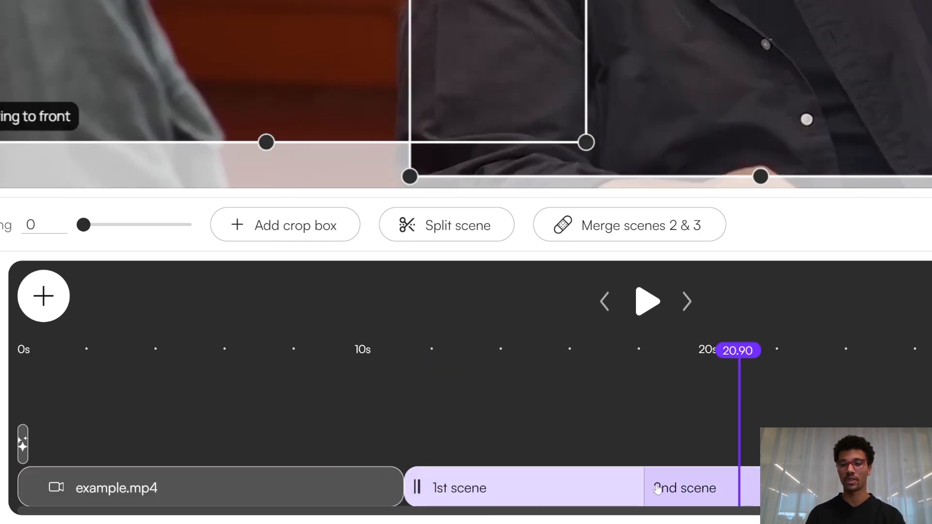
{"action": "left_click", "coordinate": [609, 497]}
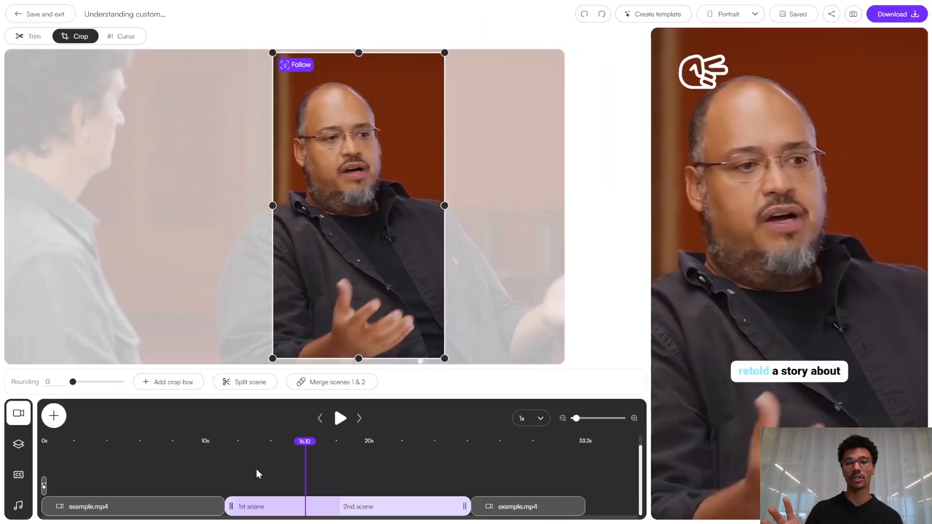
{"action": "left_click", "coordinate": [362, 512]}
- In the second clip's first scene, shrink the crop box and shift it to frame the bearded man's head and upper body
{"action": "left_click", "coordinate": [319, 513]}
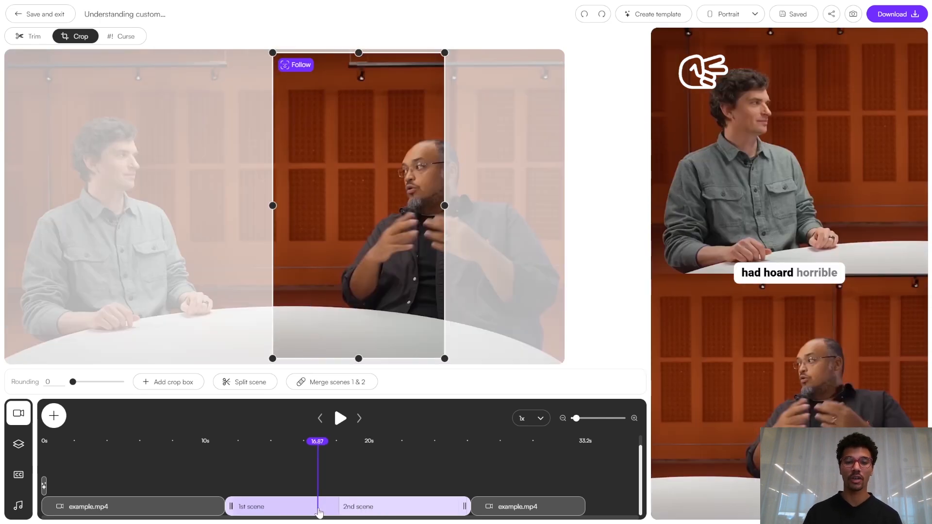
{"action": "left_click_drag", "start_coordinate": [287, 321], "coordinate": [296, 304]}
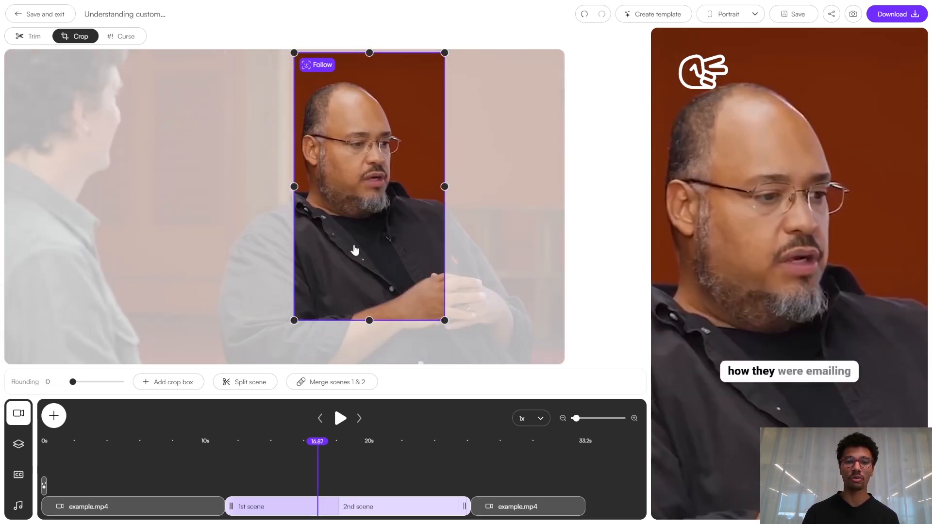
{"action": "left_click_drag", "start_coordinate": [354, 248], "coordinate": [339, 248]}
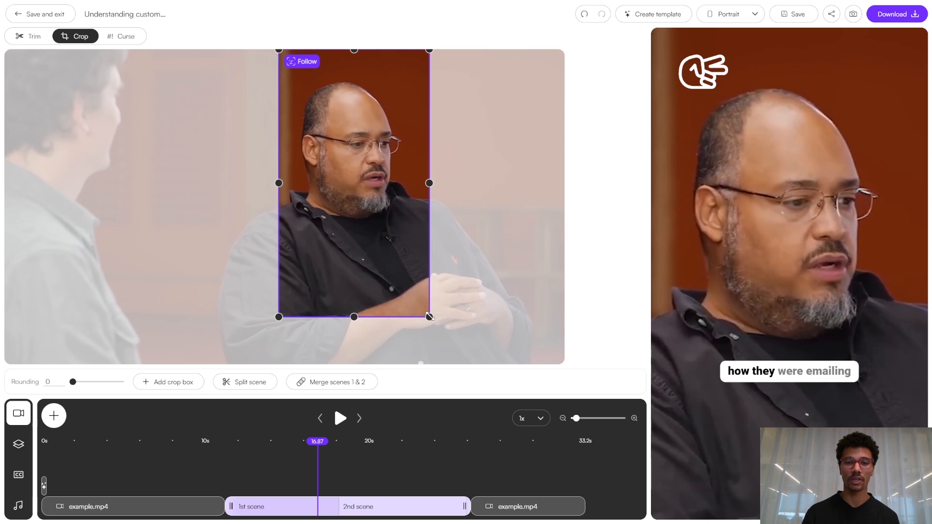
{"action": "left_click_drag", "start_coordinate": [429, 314], "coordinate": [422, 304]}
- Shrink the bearded man's crop box in the second clip's second scene and compare the framing with the first scene
{"action": "left_click", "coordinate": [371, 513]}
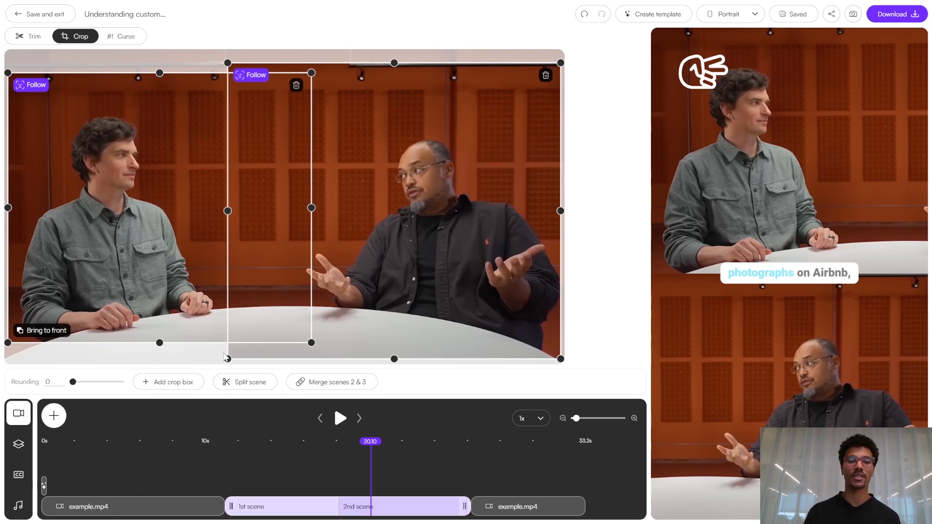
{"action": "left_click_drag", "start_coordinate": [227, 359], "coordinate": [327, 270]}
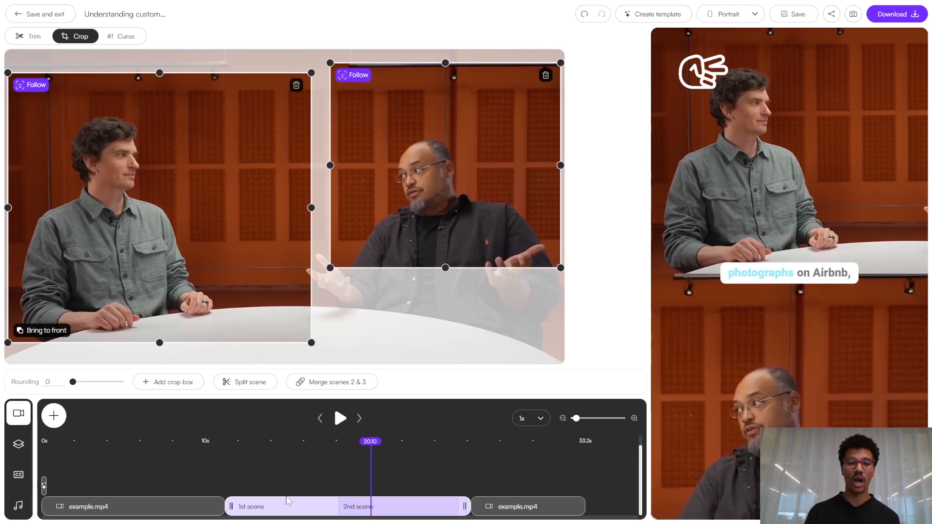
{"action": "left_click", "coordinate": [313, 507]}
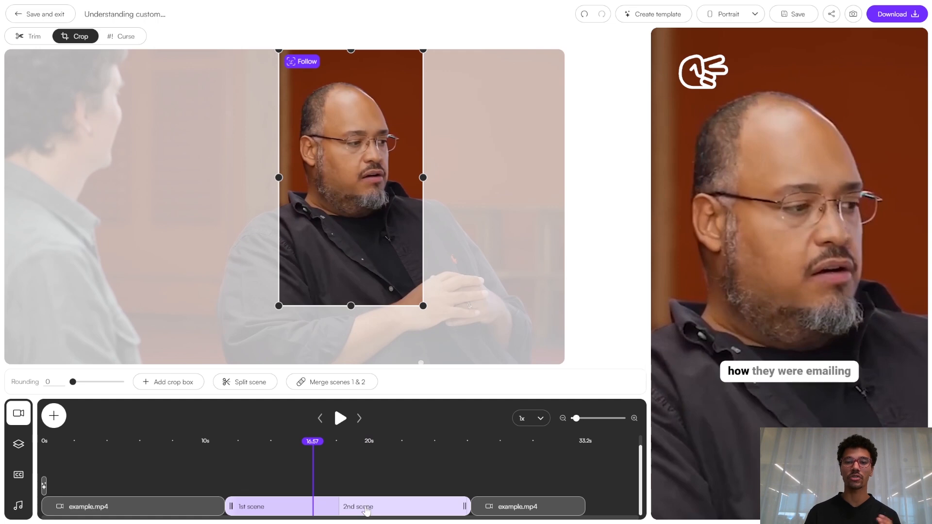
{"action": "left_click", "coordinate": [365, 509]}
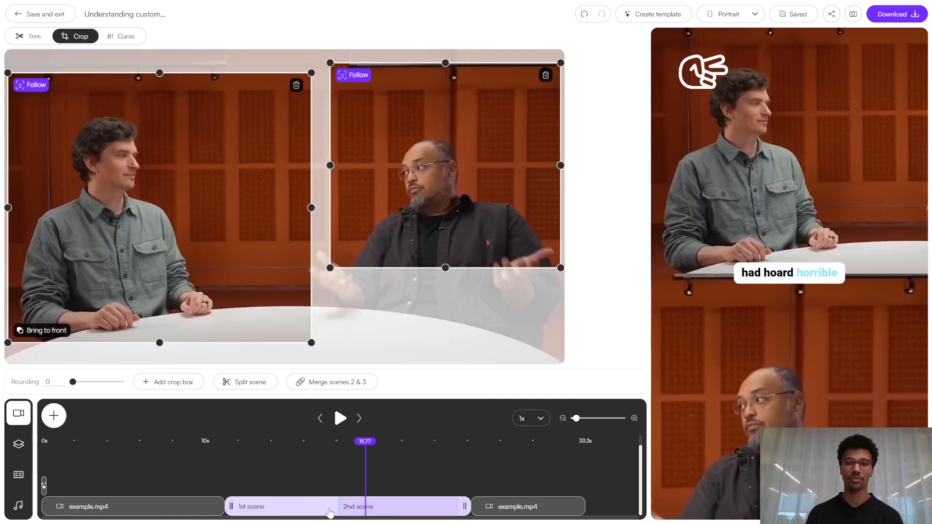
{"action": "left_click", "coordinate": [329, 510]}
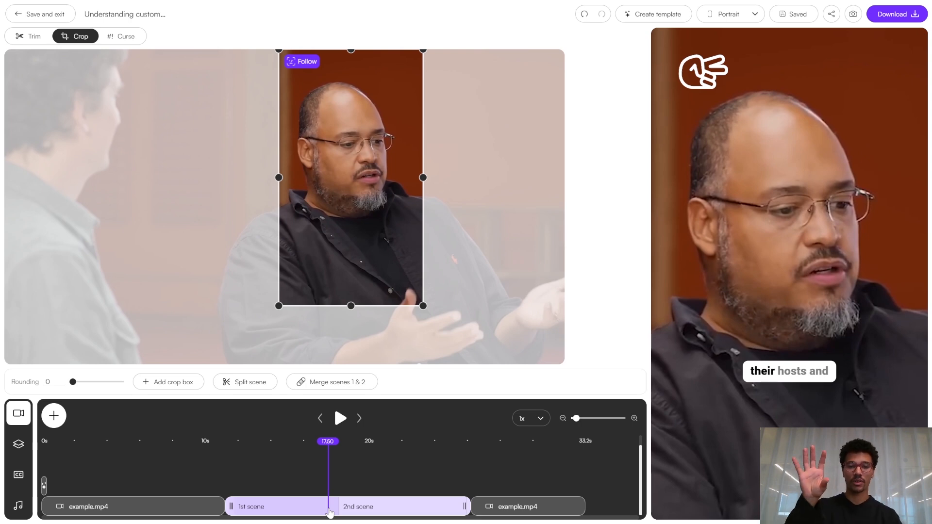
- Split the second clip's first scene at 14.90 s and move the new scene's crop box onto the curly-haired man
{"action": "left_click", "coordinate": [285, 508]}
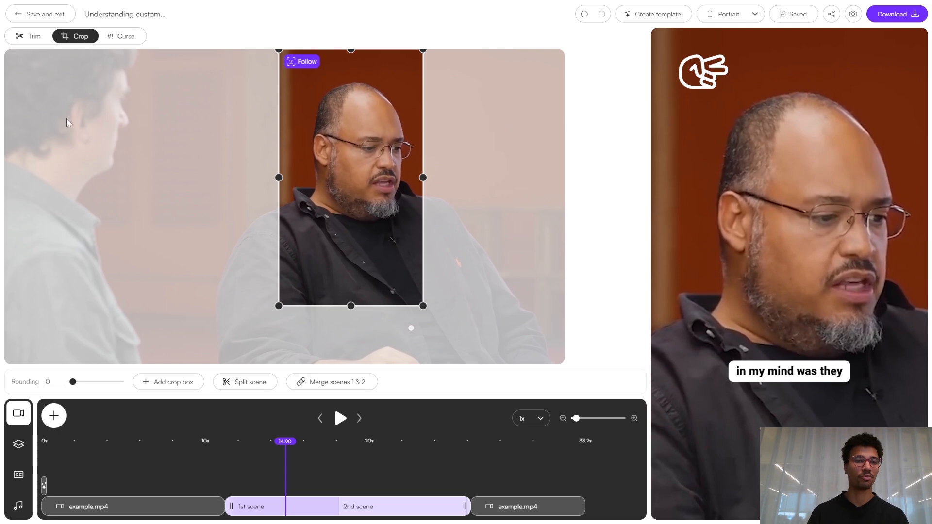
{"action": "left_click", "coordinate": [242, 387]}
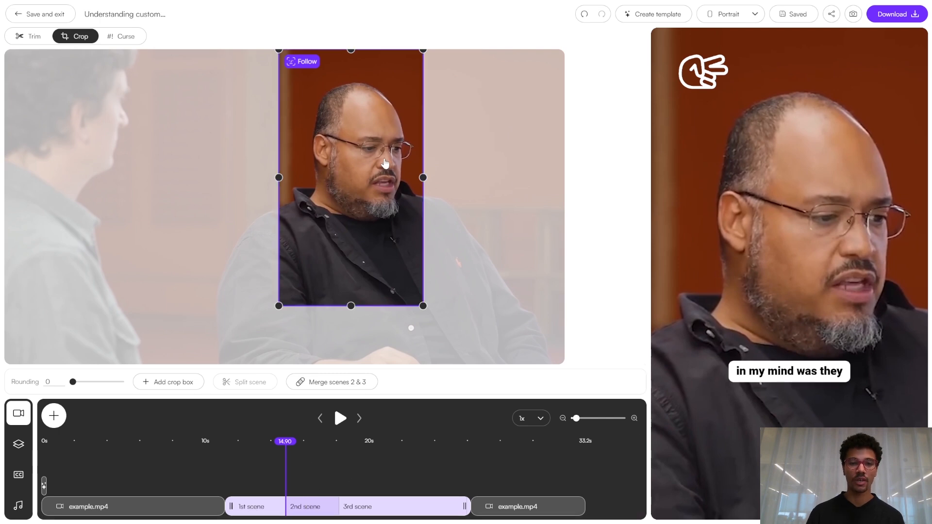
{"action": "left_click", "coordinate": [302, 488]}
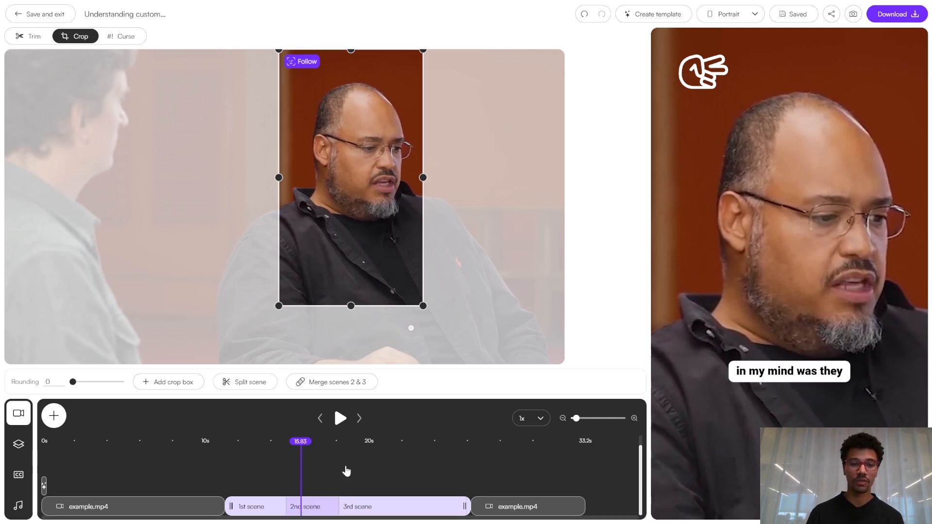
{"action": "left_click_drag", "start_coordinate": [359, 218], "coordinate": [18, 228]}
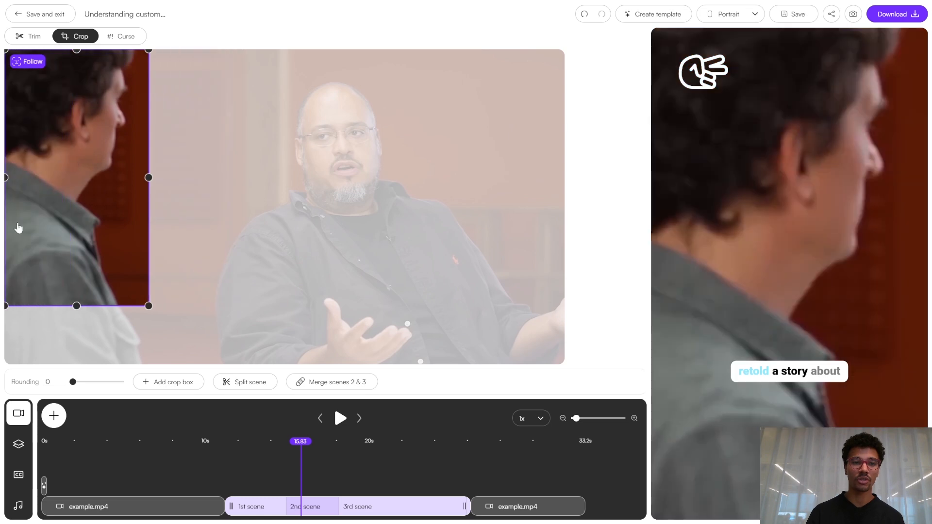
- Compare the framing on both sides of the split in the second clip
{"action": "left_click", "coordinate": [272, 513]}
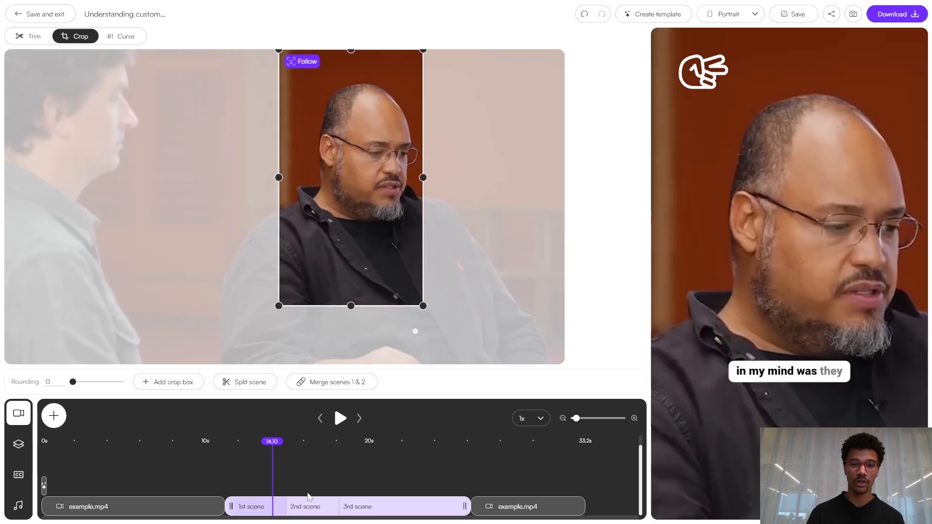
{"action": "left_click", "coordinate": [297, 509]}
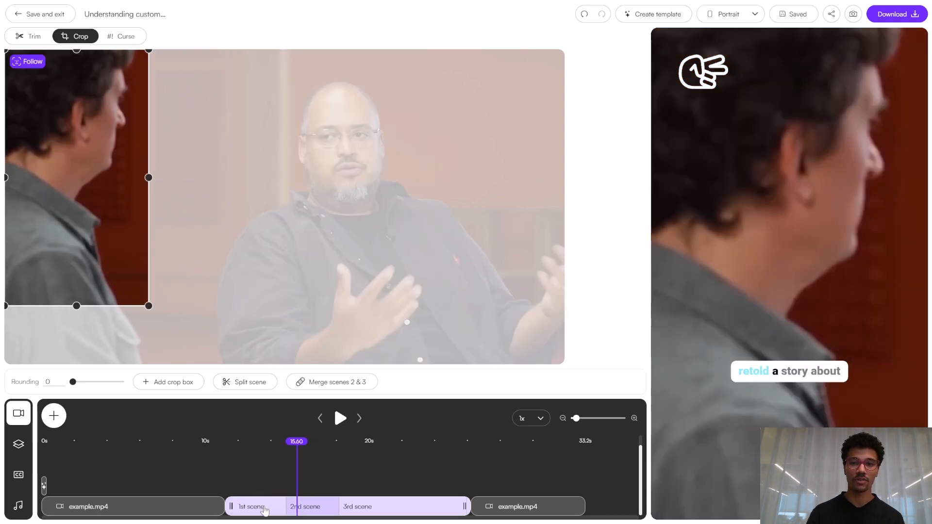
{"action": "left_click", "coordinate": [267, 509]}
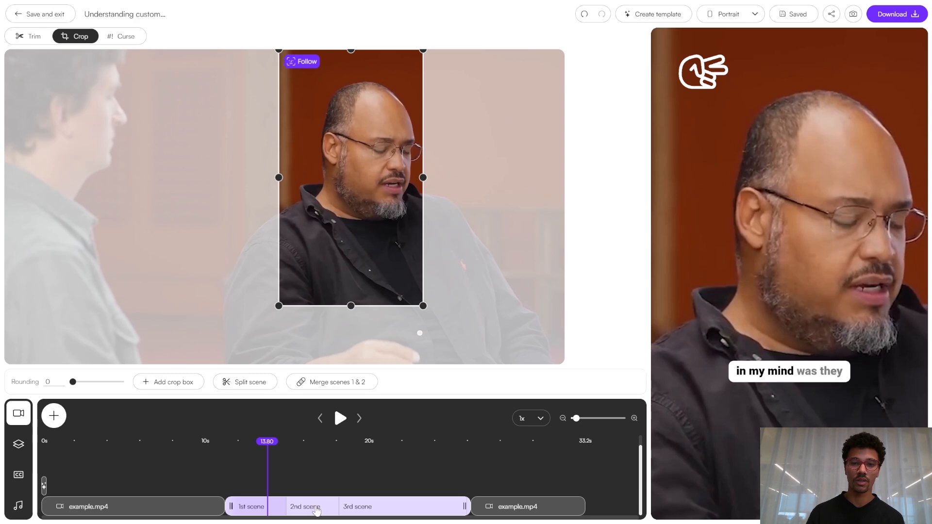
{"action": "left_click", "coordinate": [316, 511]}
{"action": "left_click", "coordinate": [273, 511]}
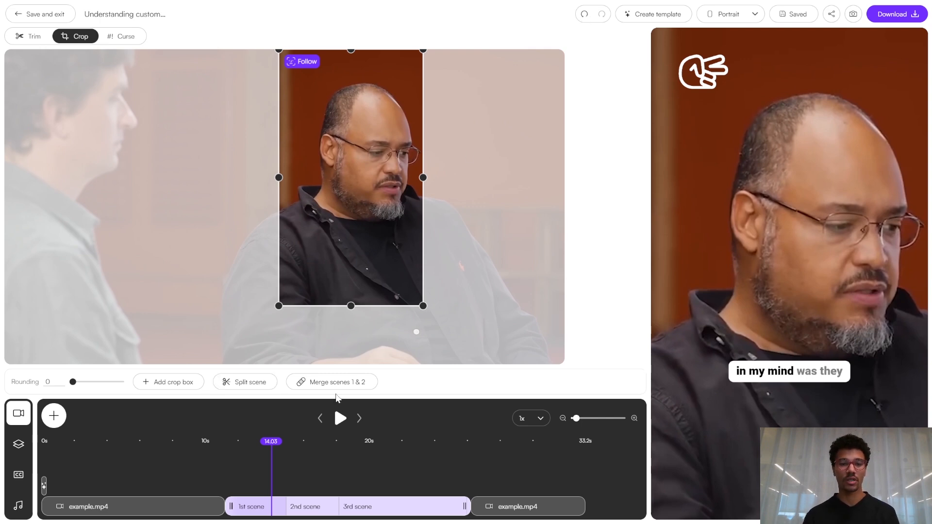
- Merge scenes 1 and 2 of the second clip and check the framing at several points of the merged scene
{"action": "left_click", "coordinate": [338, 382]}
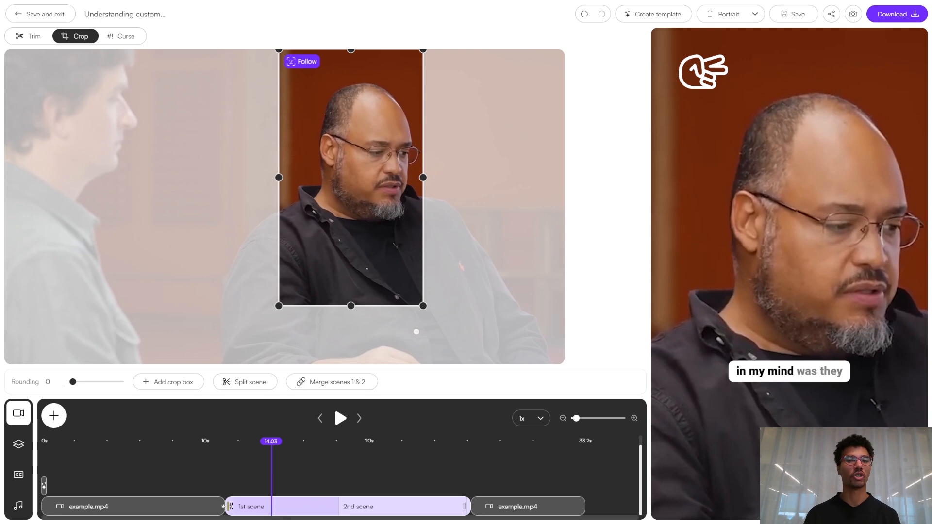
{"action": "left_click", "coordinate": [318, 509]}
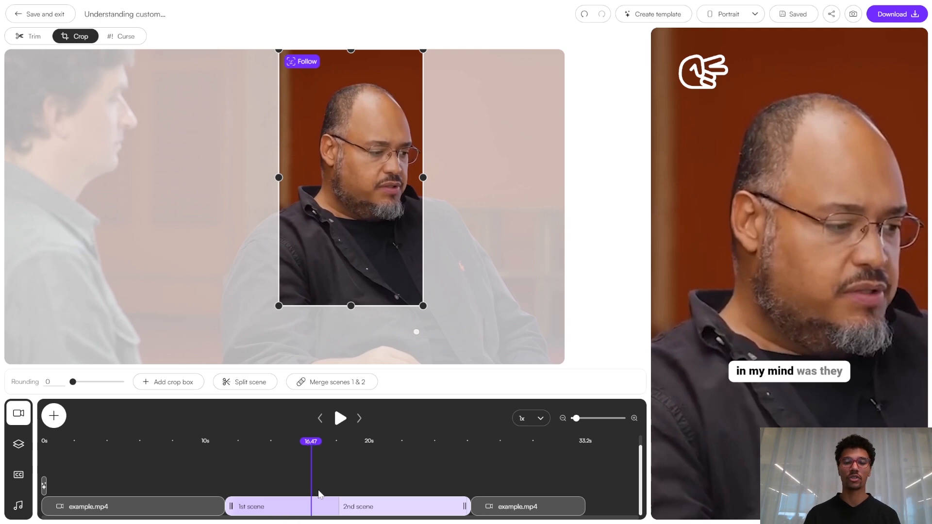
{"action": "left_click", "coordinate": [290, 483]}
{"action": "left_click", "coordinate": [275, 479]}
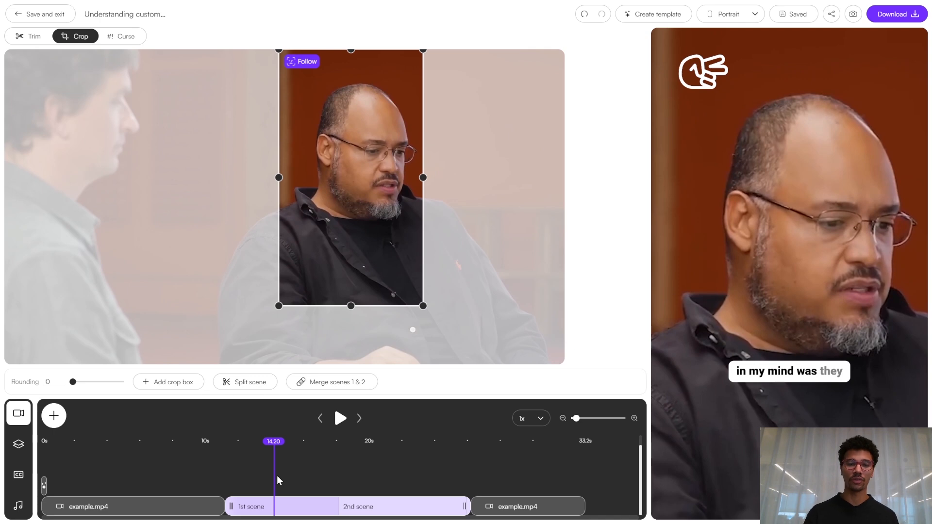
- Censor the word "mind" in the second clip's transcript and preview playback across the censored word
{"action": "left_click", "coordinate": [129, 43]}
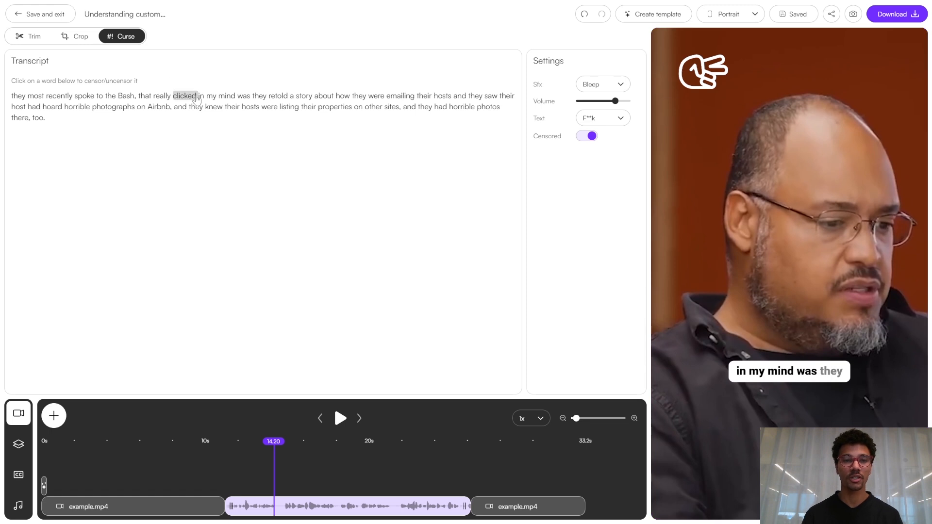
{"action": "left_click", "coordinate": [226, 96]}
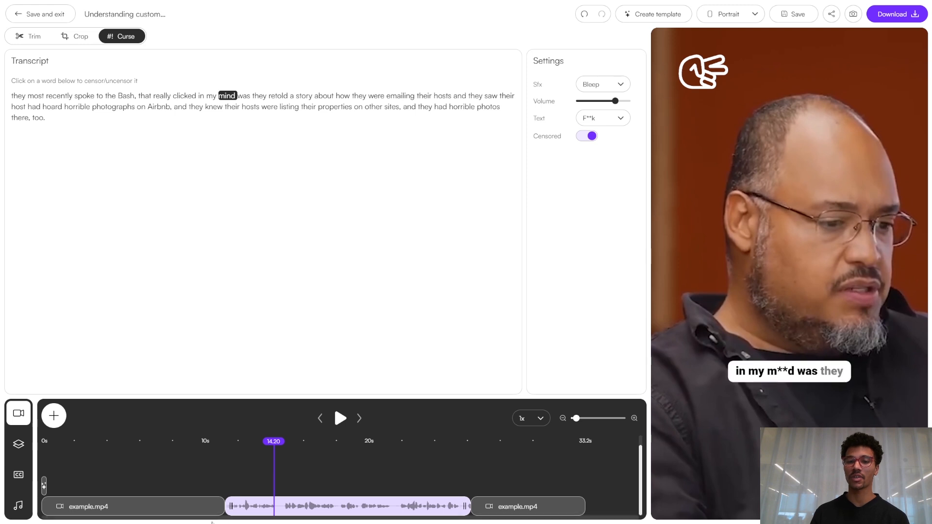
{"action": "left_click", "coordinate": [248, 483]}
{"action": "left_click", "coordinate": [345, 420]}
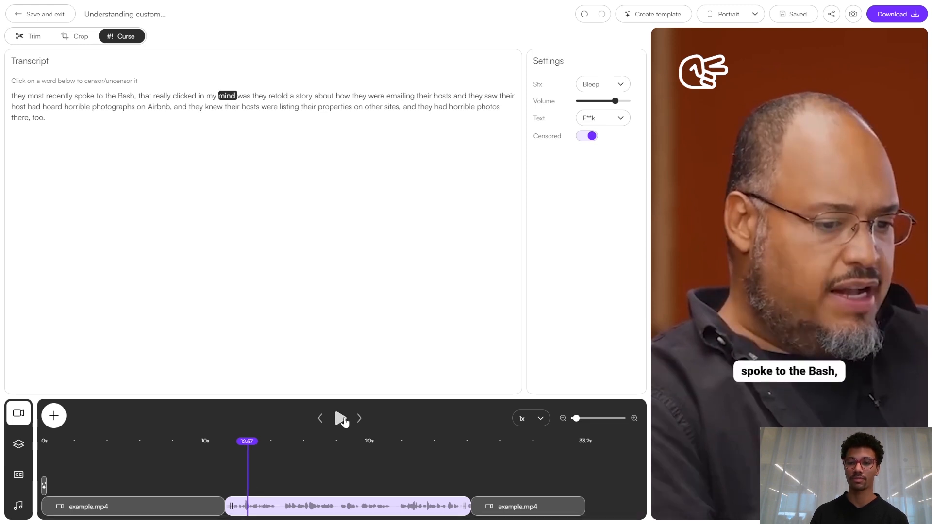
{"action": "left_click", "coordinate": [343, 421]}
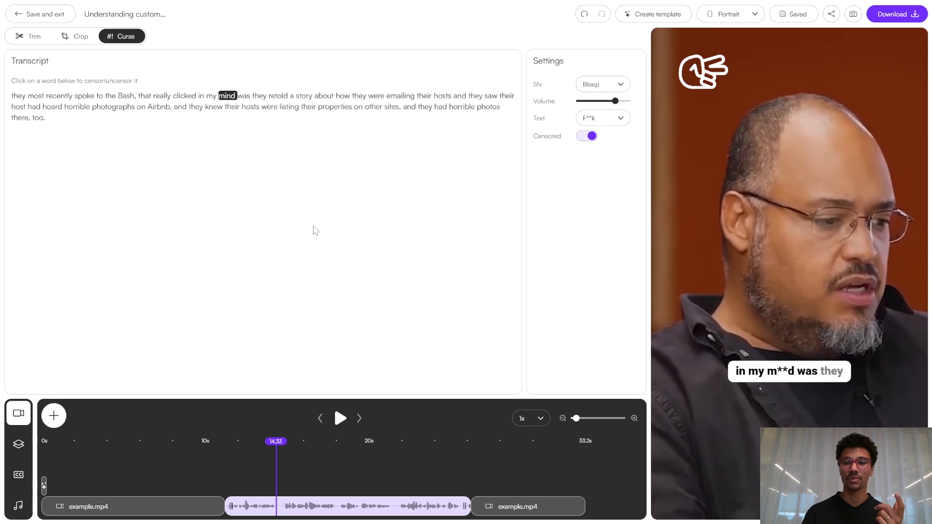
- Set the censored word "mind" to the Mute sound effect and show its caption text as ____
{"action": "left_click", "coordinate": [599, 88]}
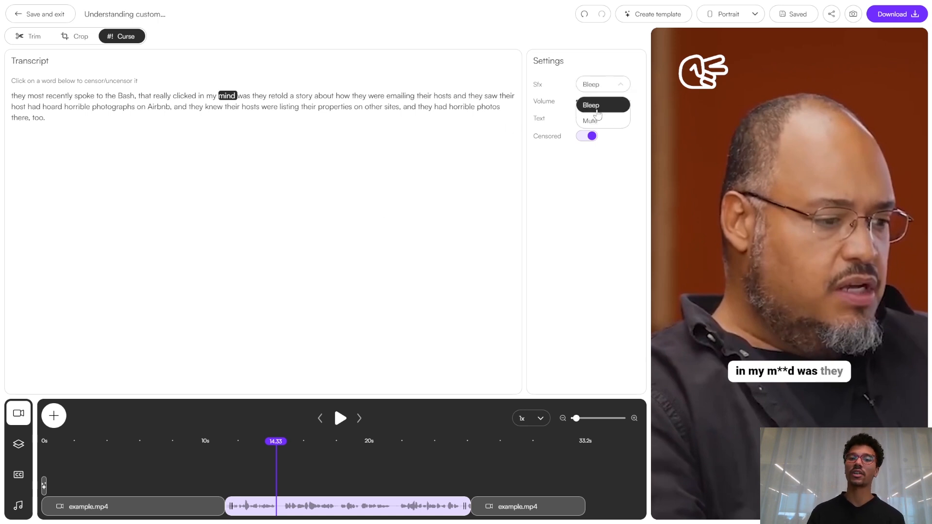
{"action": "left_click", "coordinate": [601, 121]}
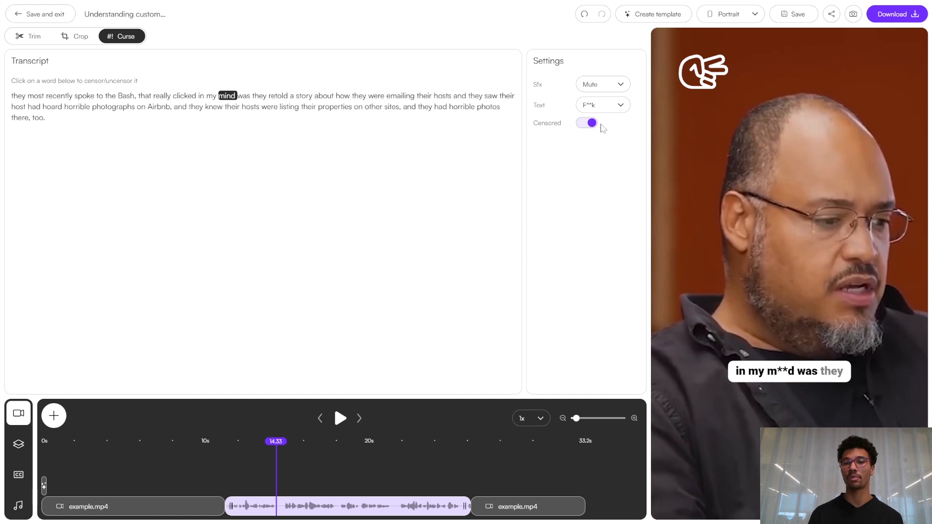
{"action": "left_click", "coordinate": [609, 107]}
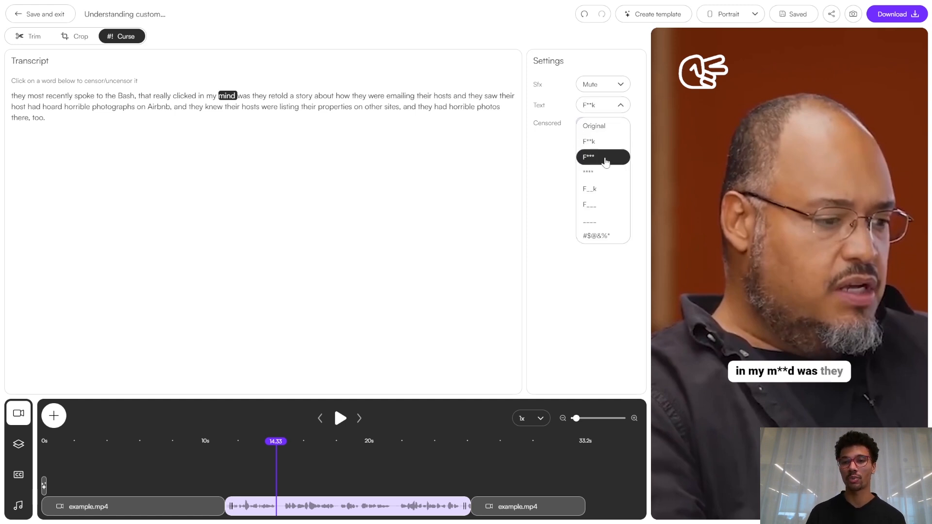
{"action": "left_click", "coordinate": [611, 230]}
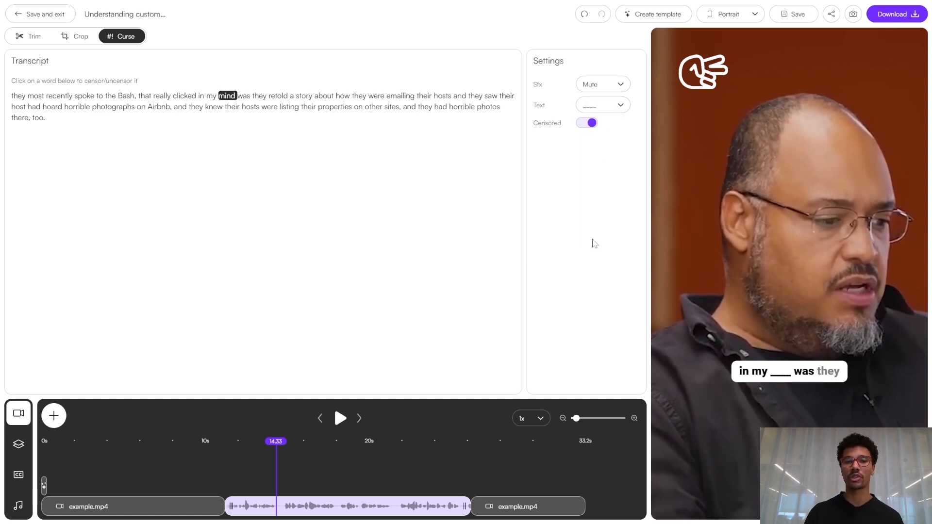
- Play the second clip from about 13 s across the censored word to check the muting and the masked caption
{"action": "left_click", "coordinate": [252, 485]}
{"action": "left_click", "coordinate": [340, 421]}
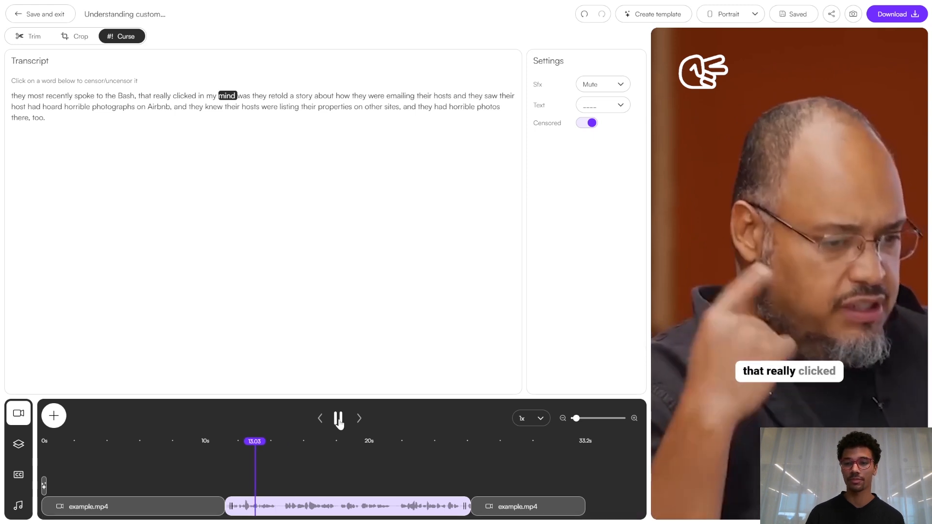
{"action": "left_click", "coordinate": [339, 424]}
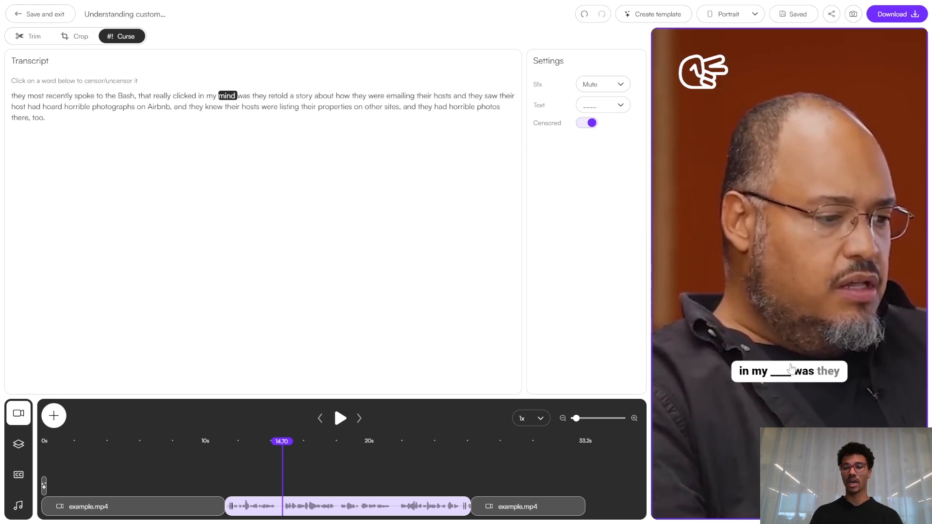
- Look through the logo overlay, main video, captions and music tracks and their settings
{"action": "left_click", "coordinate": [699, 83]}
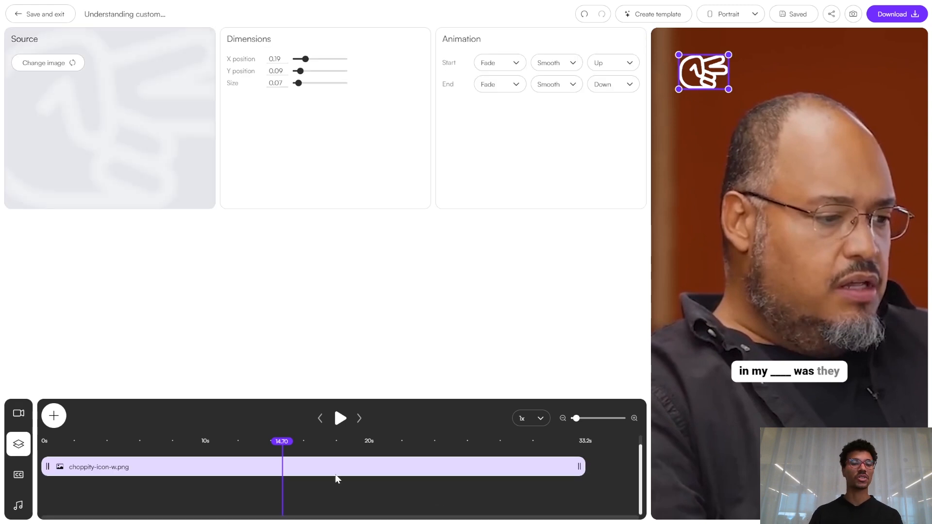
{"action": "left_click", "coordinate": [18, 416]}
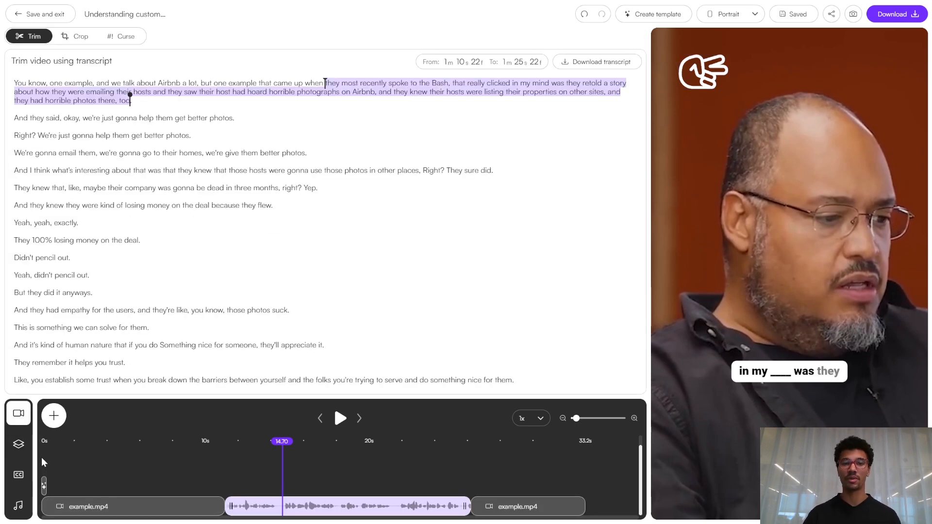
{"action": "left_click", "coordinate": [21, 452]}
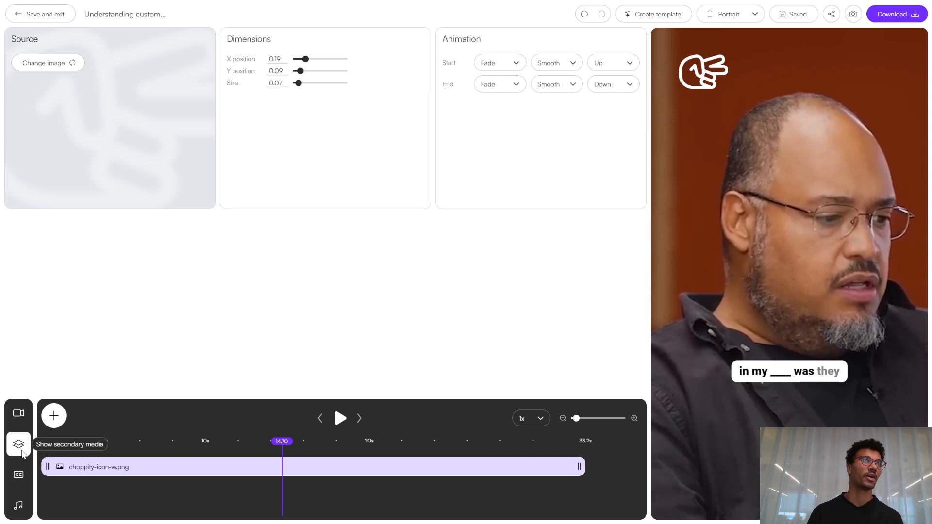
{"action": "left_click", "coordinate": [18, 475]}
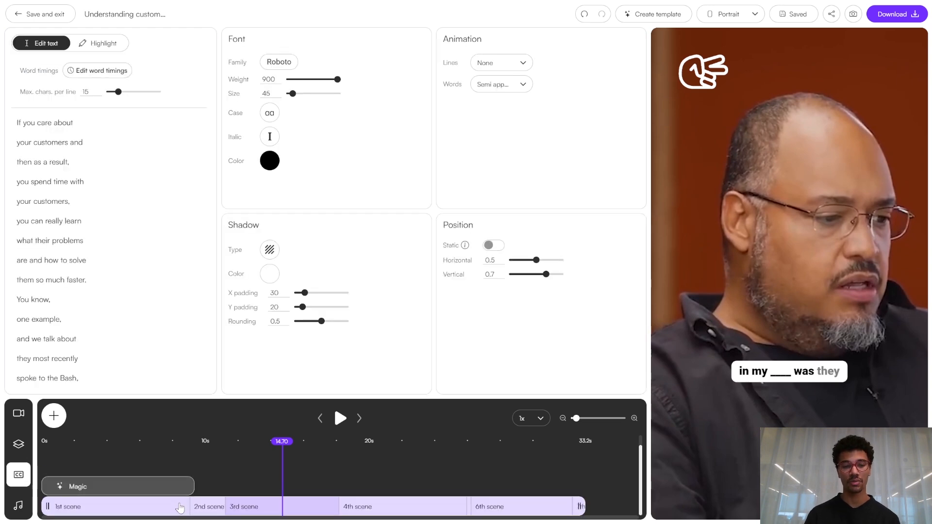
{"action": "left_click", "coordinate": [19, 505]}
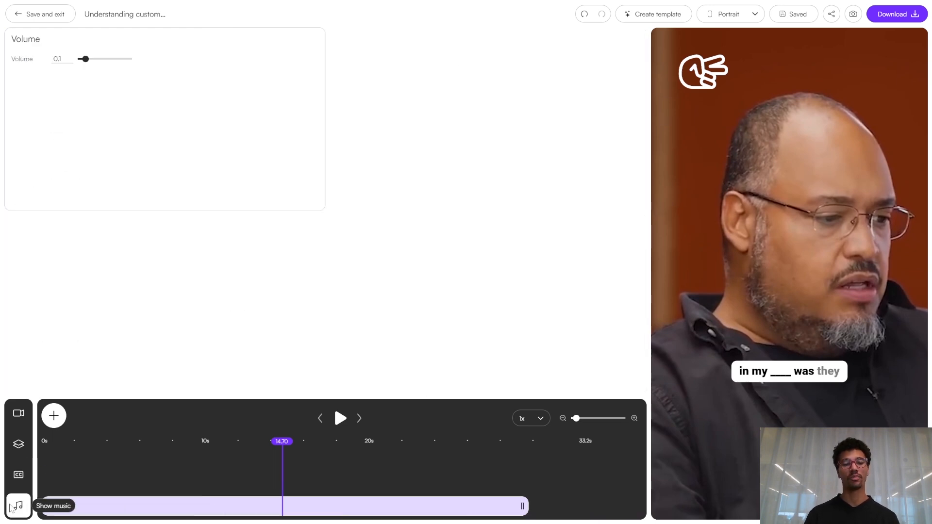
- Enlarge the choppity-icon-w.png logo to a size of about 0.25 and shift it to an X position of about 0.10
{"action": "left_click", "coordinate": [20, 451]}
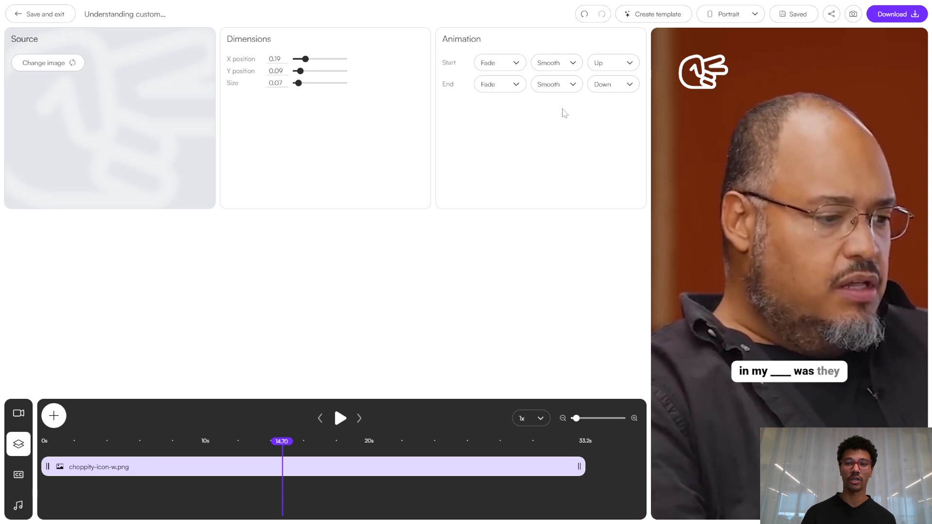
{"action": "left_click", "coordinate": [701, 80]}
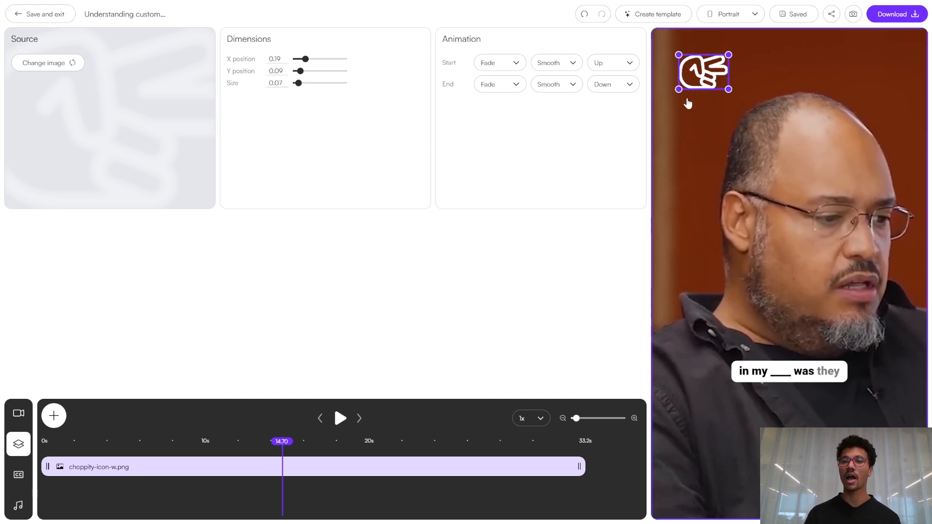
{"action": "left_click_drag", "start_coordinate": [728, 89], "coordinate": [845, 198]}
{"action": "left_click_drag", "start_coordinate": [818, 69], "coordinate": [676, 81]}
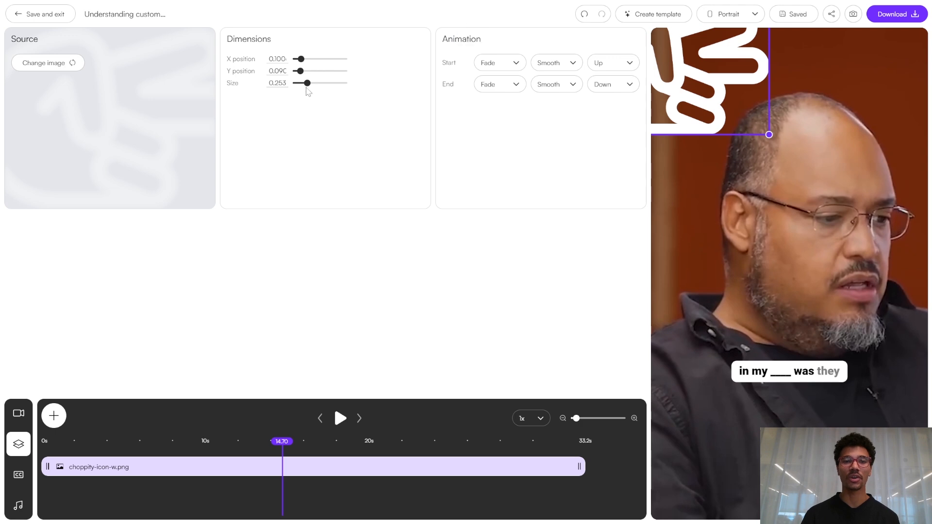
- Set the logo's X position to 0.5 and its size to 0.12
{"action": "mouse_move", "coordinate": [307, 84]}
{"action": "left_mouse_down"}
{"action": "mouse_move", "coordinate": [322, 83]}
{"action": "mouse_move", "coordinate": [311, 83]}
{"action": "left_mouse_up"}
{"action": "double_click", "coordinate": [277, 59]}
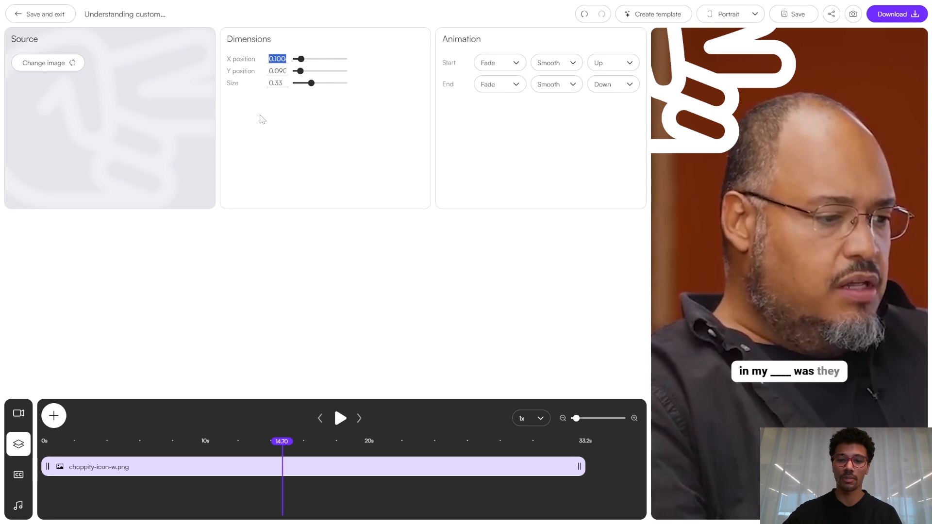
{"action": "type", "text": "0.5"}
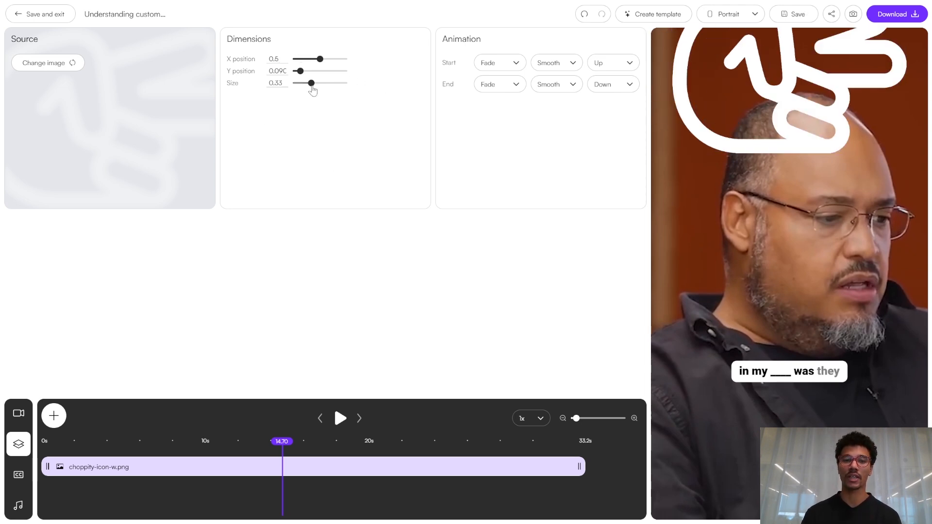
{"action": "left_click_drag", "start_coordinate": [312, 84], "coordinate": [300, 85]}
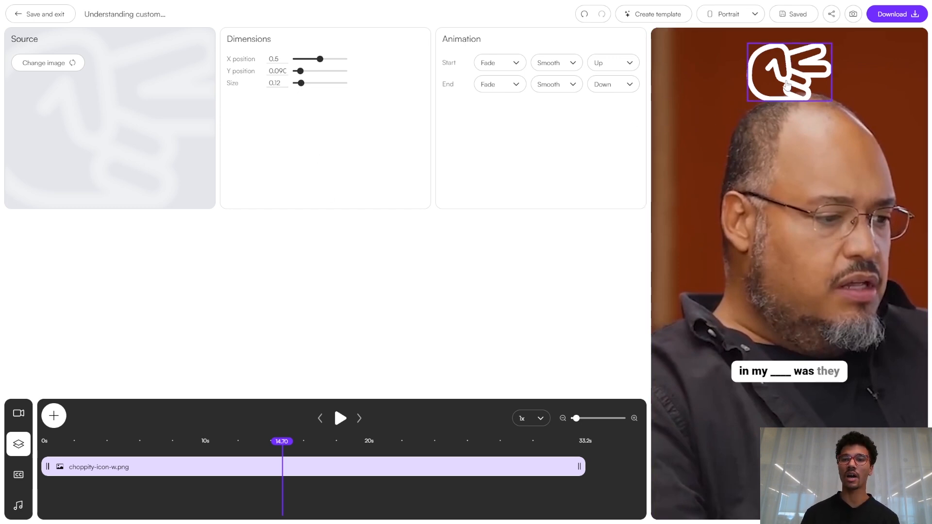
- Review the logo's start and end animation settings and play the video's opening twice to preview the fade-in
{"action": "left_click", "coordinate": [45, 447]}
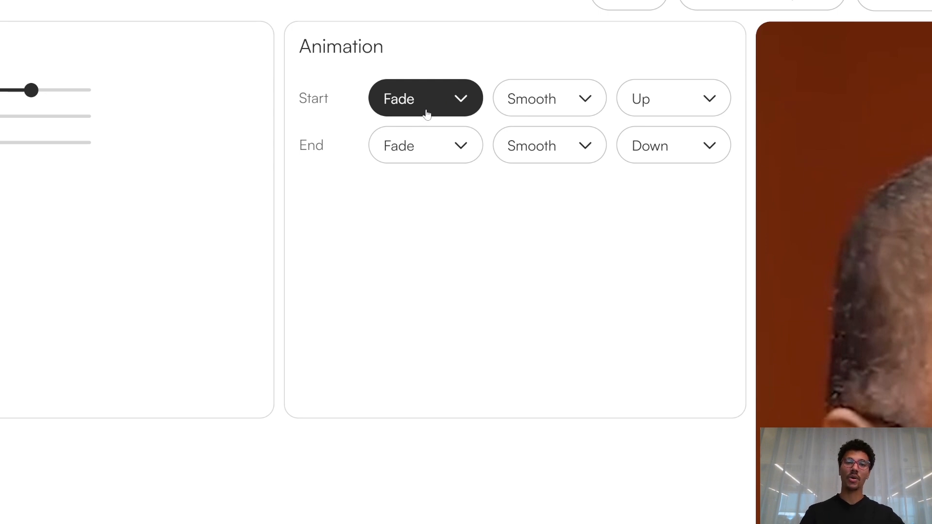
{"action": "left_click_drag", "start_coordinate": [300, 102], "coordinate": [312, 102]}
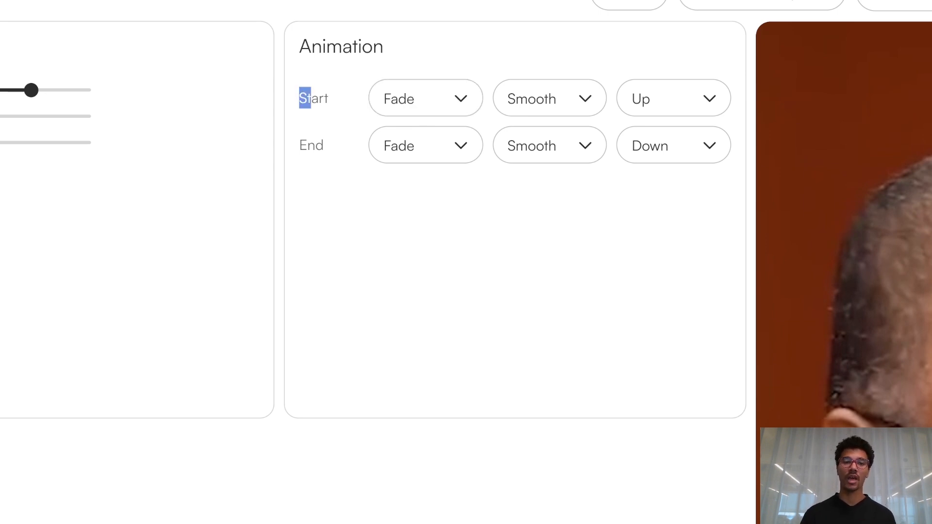
{"action": "left_click", "coordinate": [335, 153]}
{"action": "left_click_drag", "start_coordinate": [335, 152], "coordinate": [298, 146]}
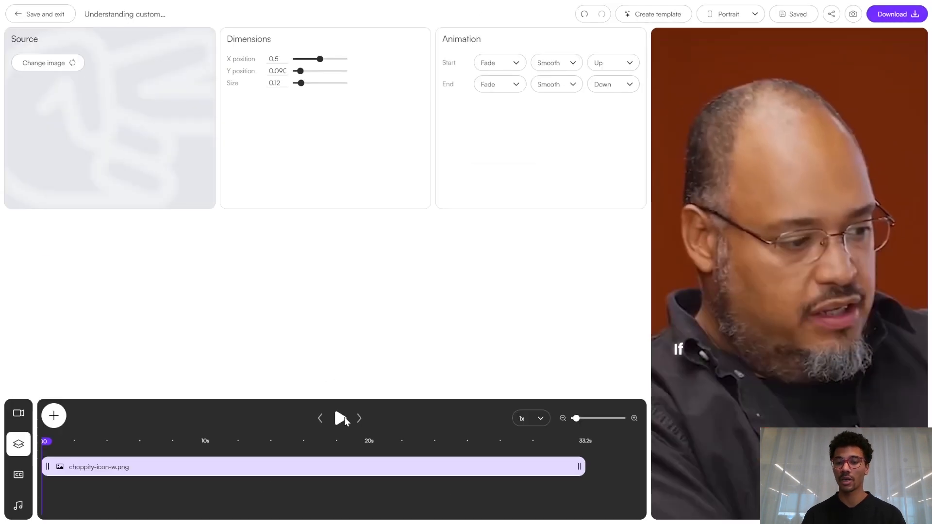
{"action": "left_click", "coordinate": [338, 419]}
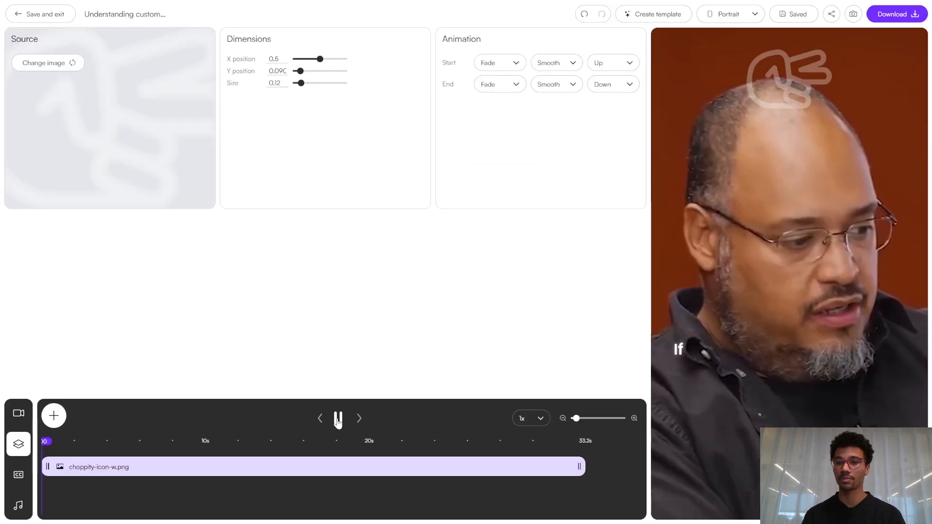
{"action": "left_click", "coordinate": [338, 419]}
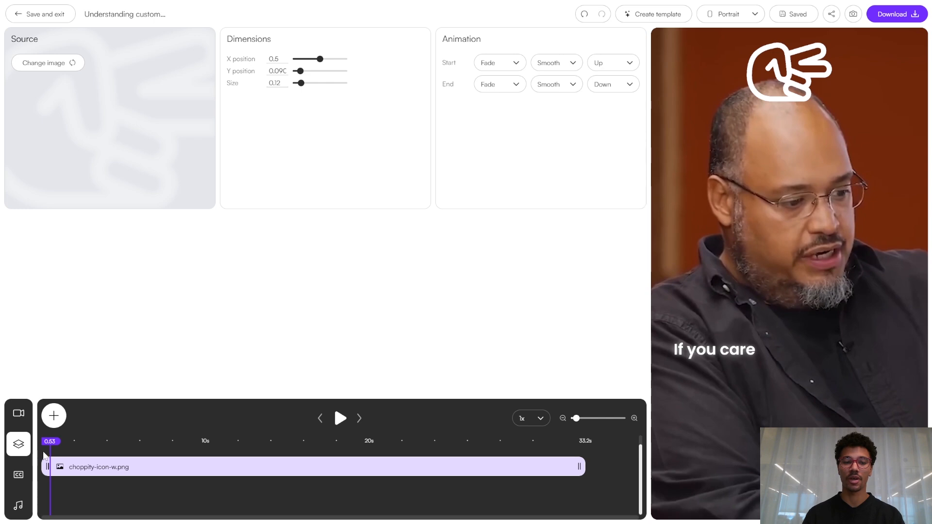
{"action": "left_click", "coordinate": [44, 454]}
{"action": "left_click", "coordinate": [339, 418]}
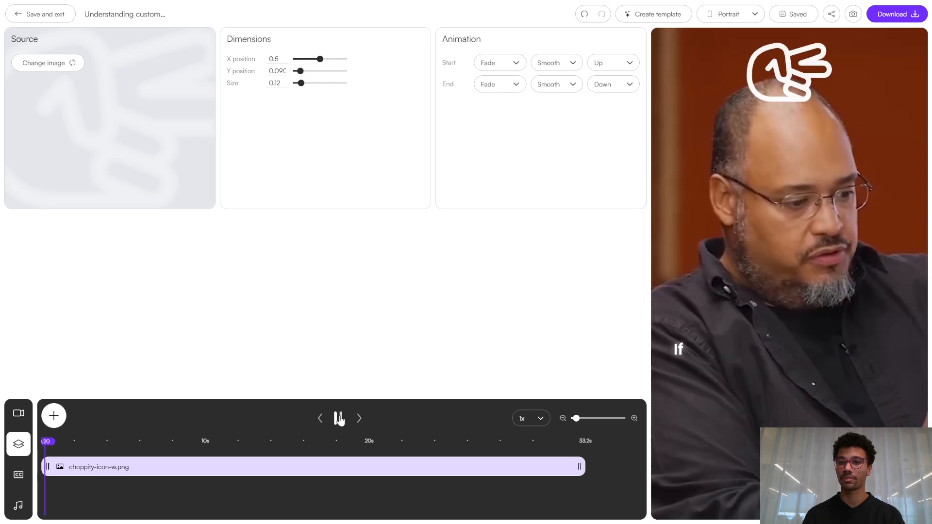
{"action": "left_click", "coordinate": [339, 419]}
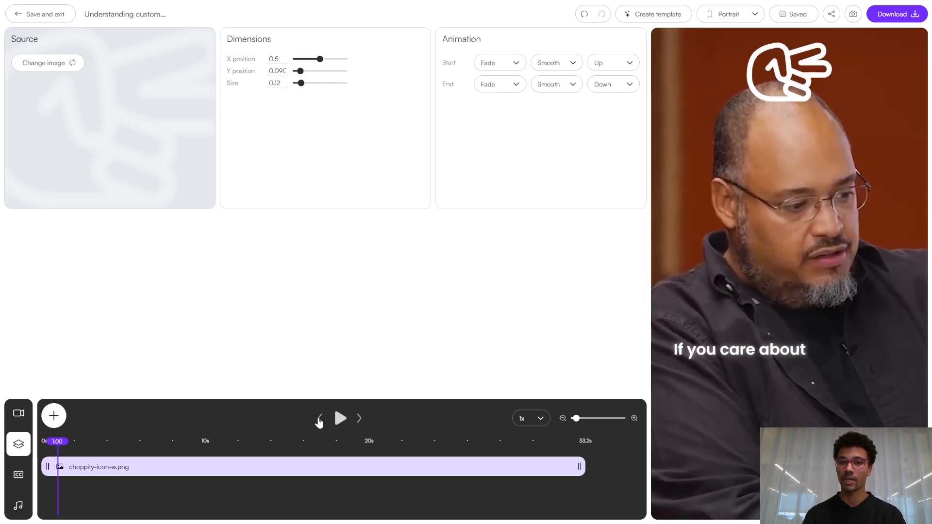
- Set the logo's start animation to None and check its first frame and the other animation options
{"action": "left_click", "coordinate": [47, 450]}
{"action": "left_click", "coordinate": [515, 63]}
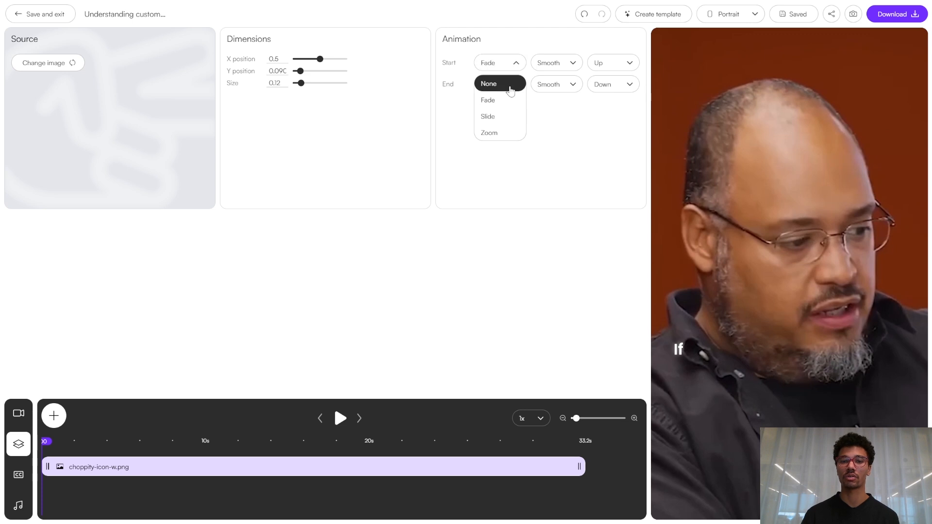
{"action": "left_click", "coordinate": [510, 89]}
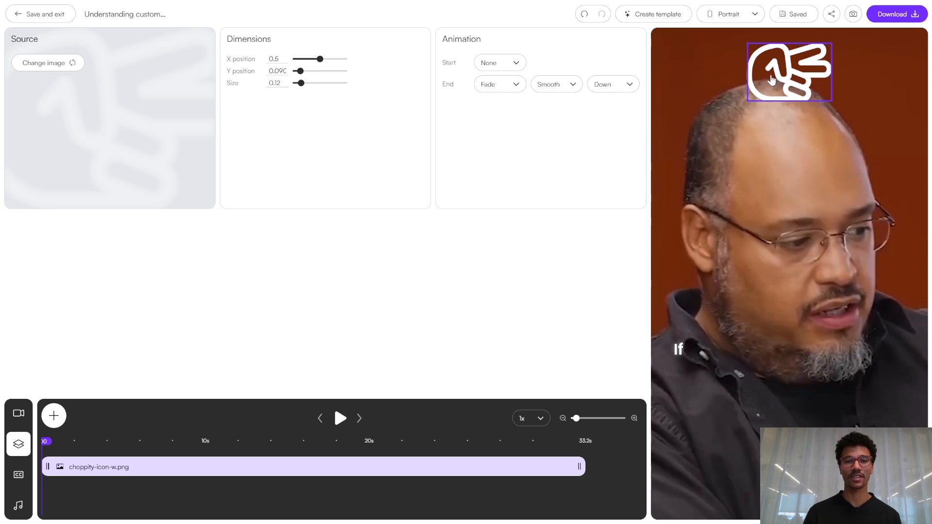
{"action": "left_click", "coordinate": [513, 63]}
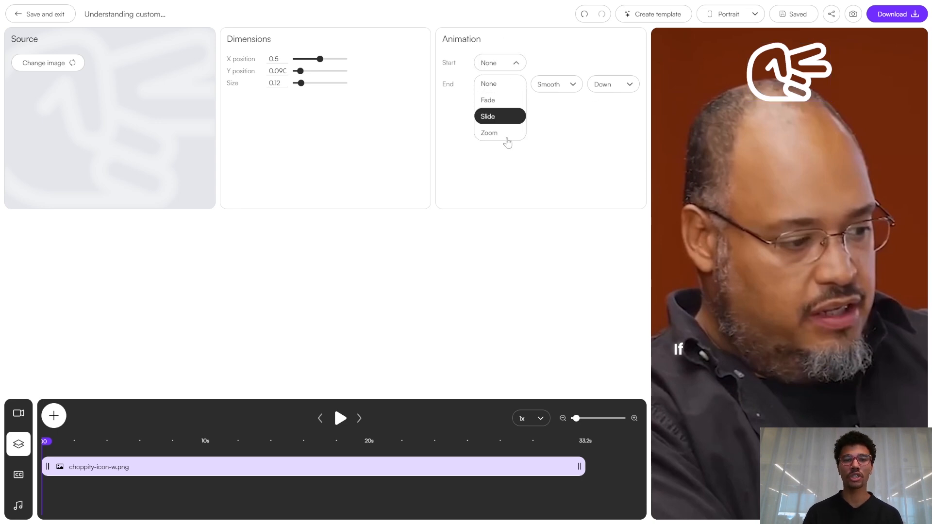
{"action": "left_click", "coordinate": [502, 68]}
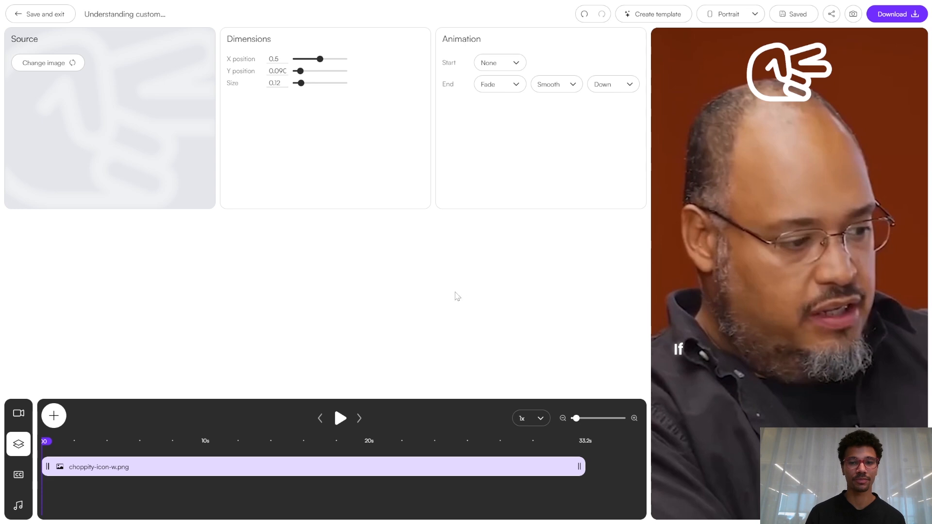
- Open the Magic captions' settings from the caption at 3.20 s and compare the caption styles before and after the Magic segment ends
{"action": "left_click", "coordinate": [94, 451]}
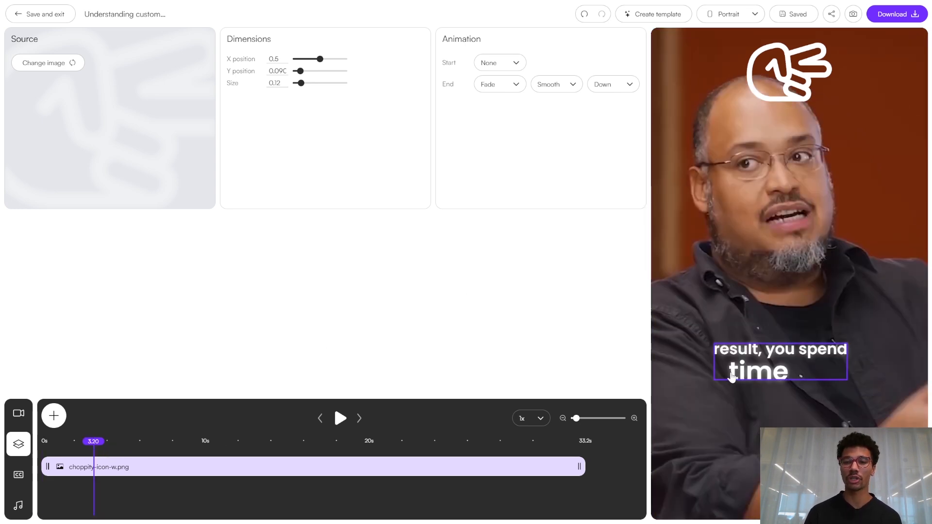
{"action": "left_click", "coordinate": [733, 373]}
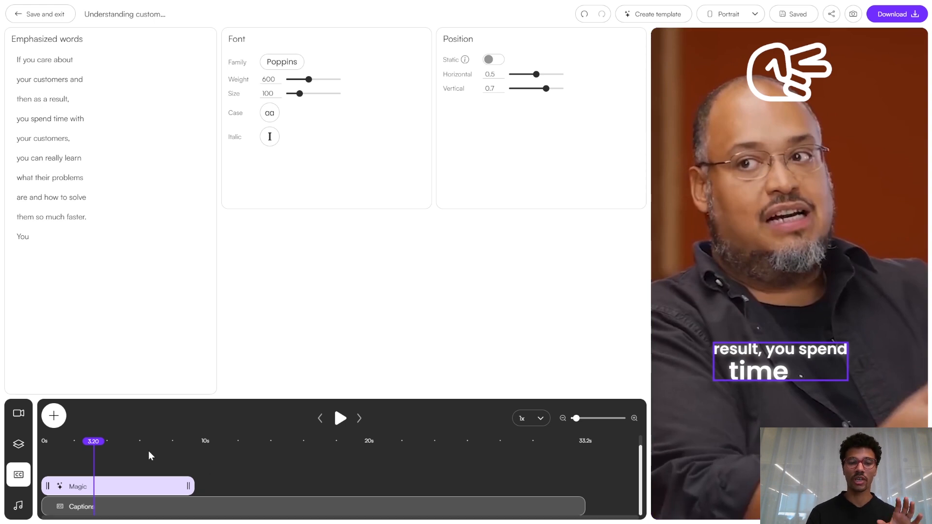
{"action": "left_click", "coordinate": [230, 493]}
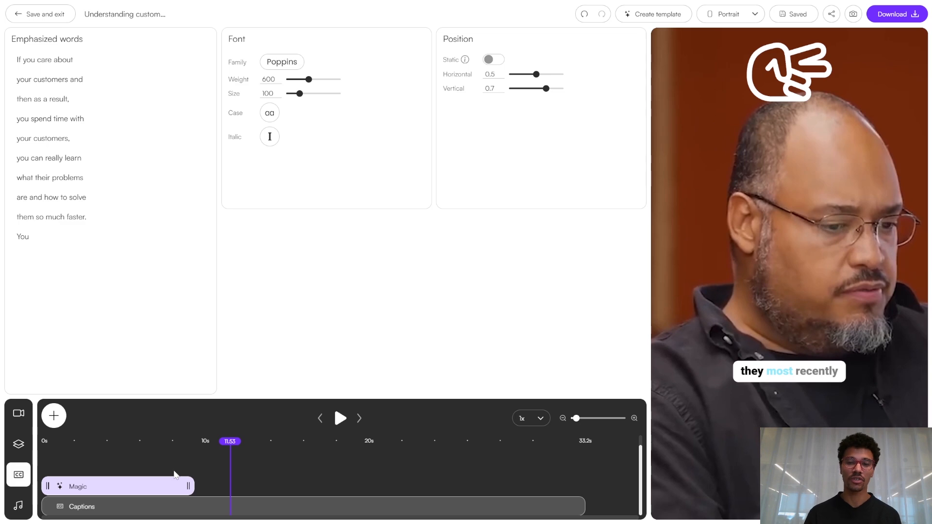
{"action": "left_click", "coordinate": [174, 474]}
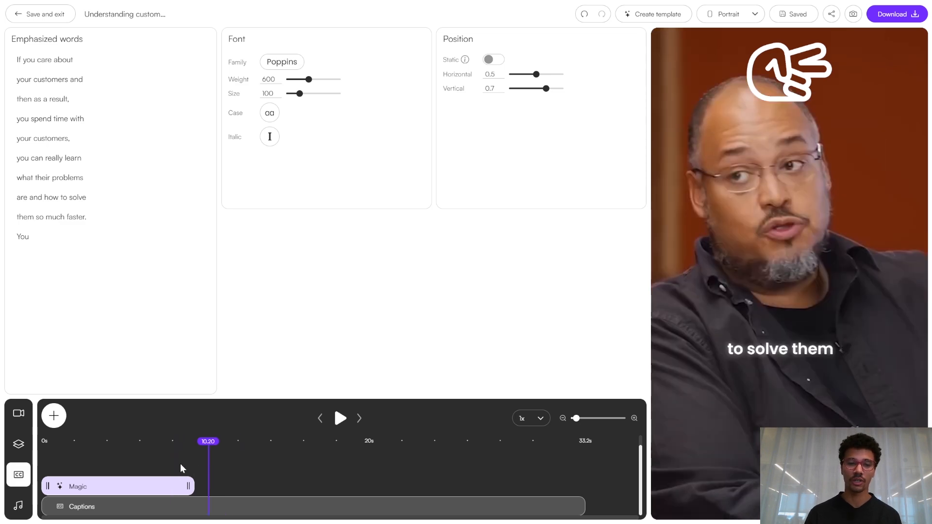
{"action": "left_click", "coordinate": [178, 465]}
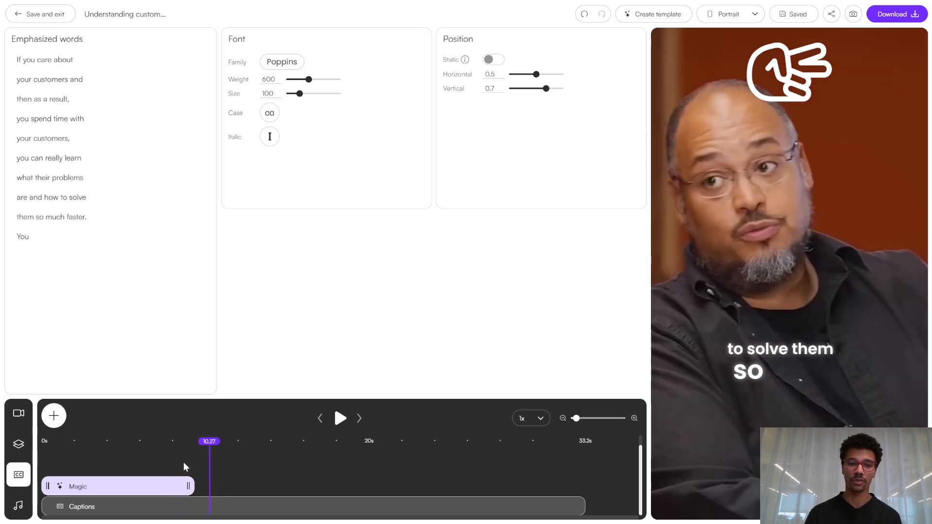
{"action": "left_click", "coordinate": [179, 462]}
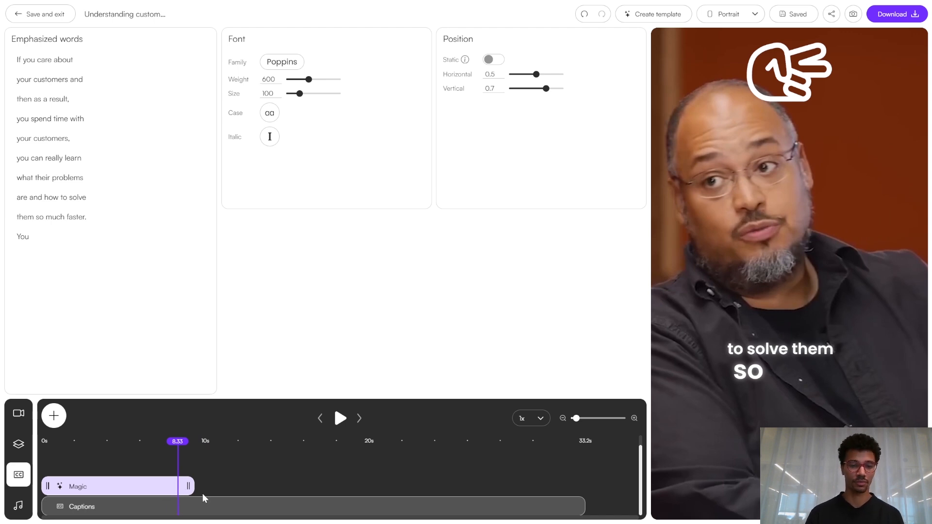
{"action": "left_click", "coordinate": [207, 474]}
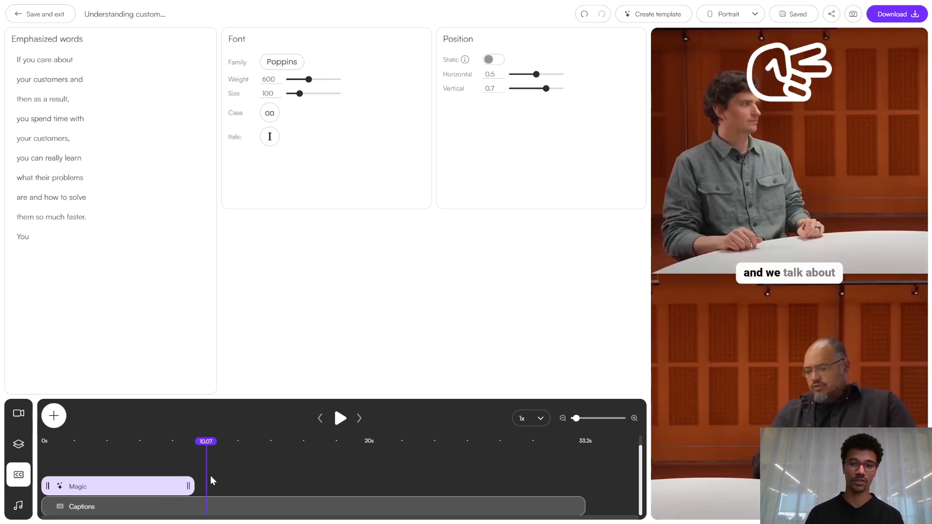
- Open the main Captions segment's settings and view the captions "If you care about" and "what their problems" in the preview
{"action": "left_click", "coordinate": [210, 507]}
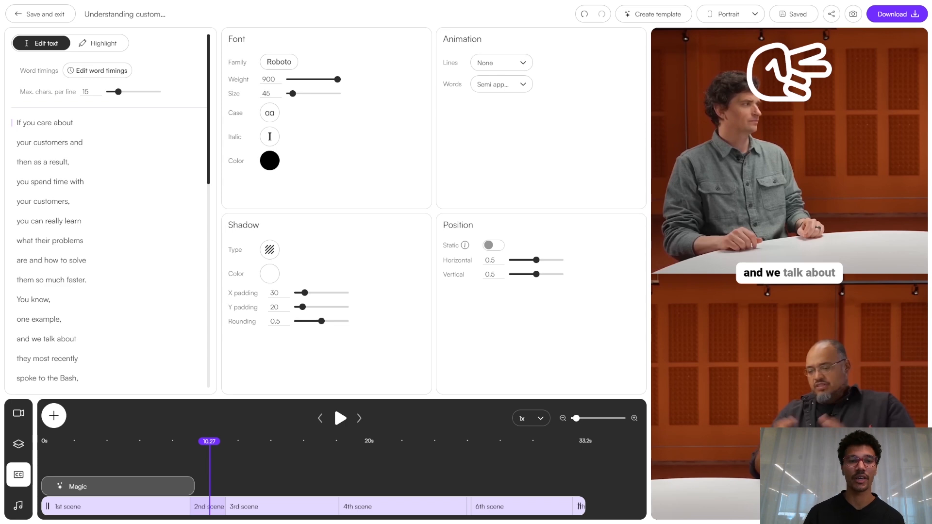
{"action": "left_click", "coordinate": [57, 122]}
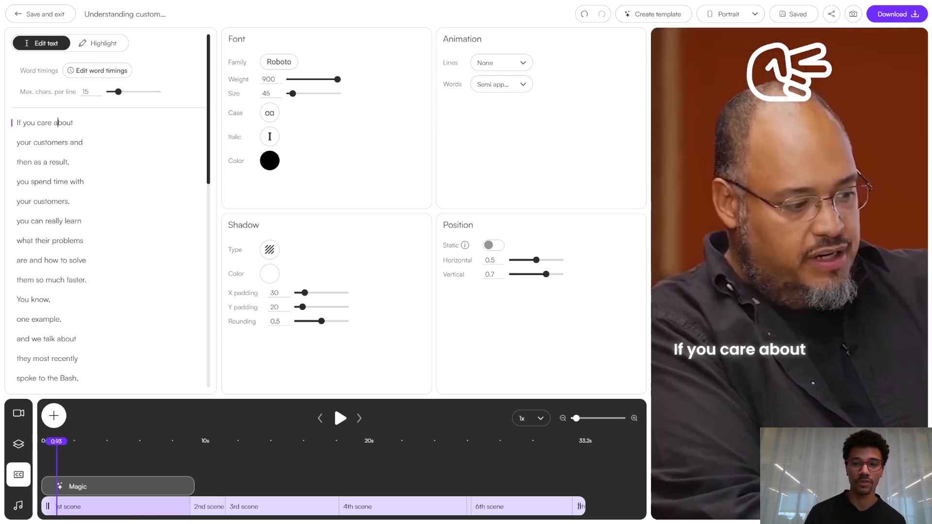
{"action": "left_click", "coordinate": [70, 240]}
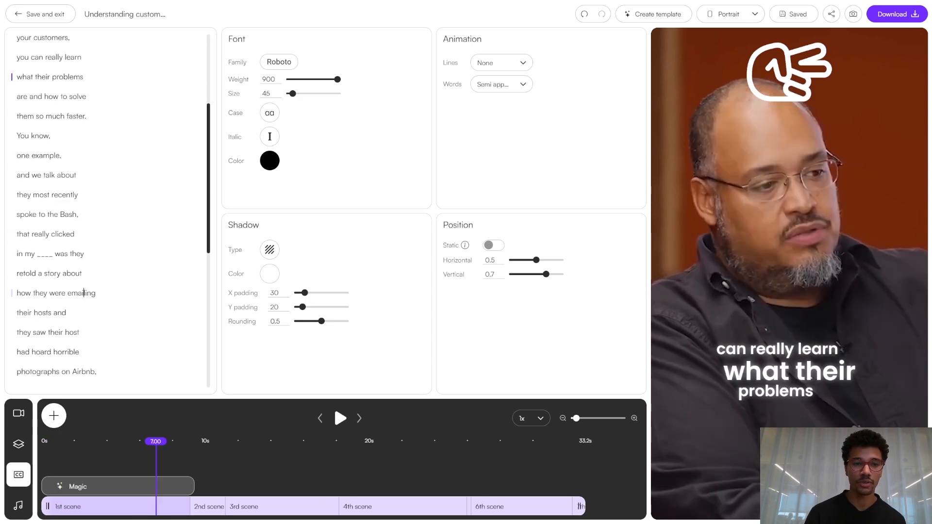
- Edit the caption "how they were emailing", adding five extra l's to "emailing" and changing "were" to "weeere"
{"action": "left_click", "coordinate": [84, 293]}
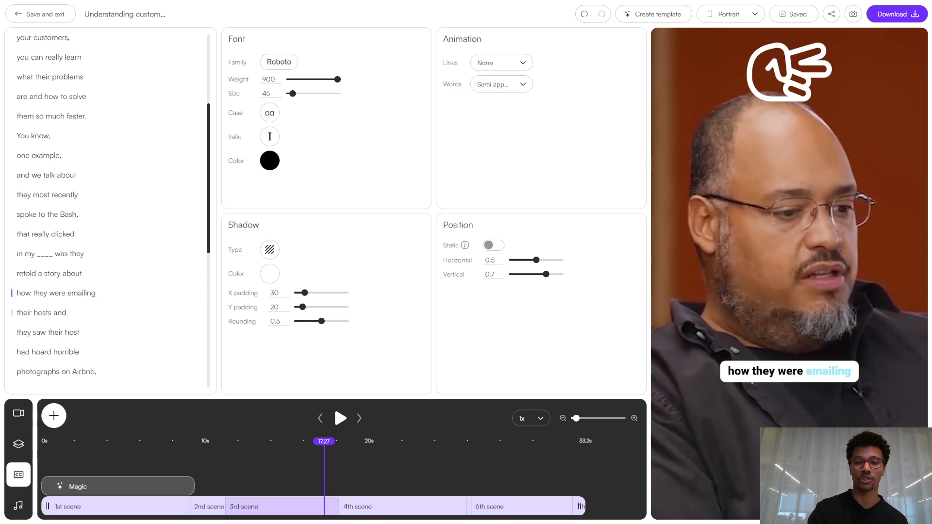
{"action": "type", "text": "lllll"}
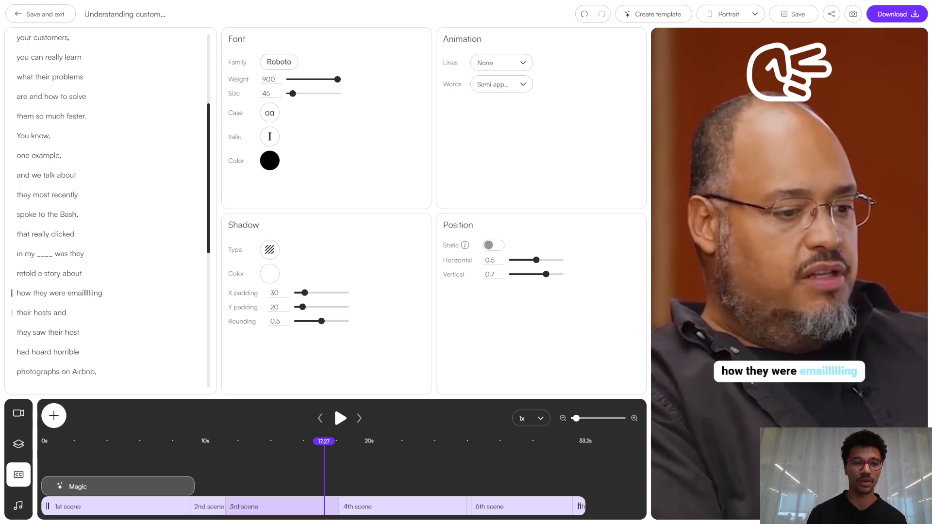
{"action": "left_click", "coordinate": [57, 292]}
{"action": "type", "text": "e"}
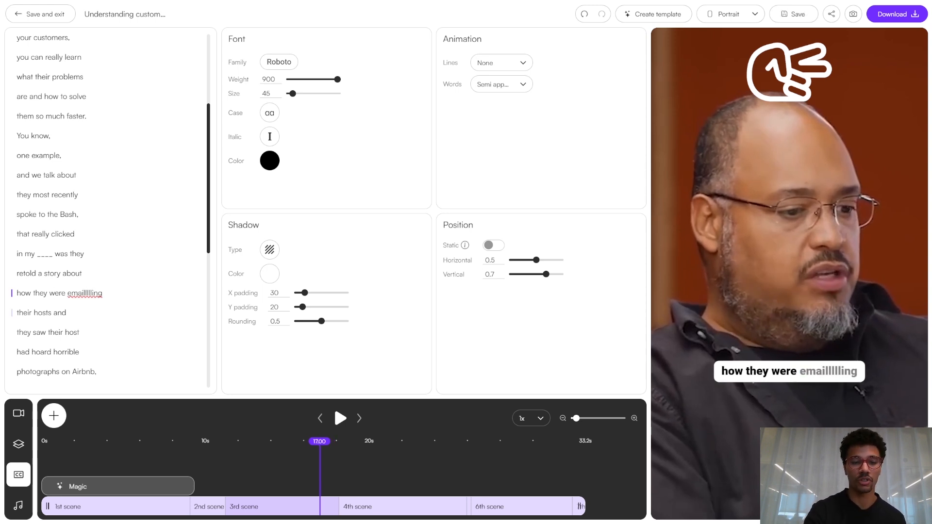
{"action": "type", "text": "ee"}
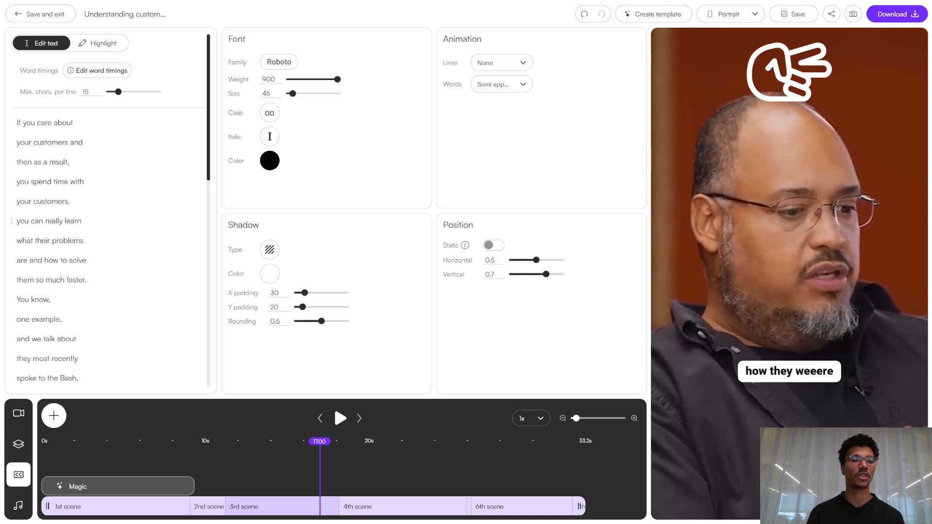
- Highlight the caption words "most", "example," and "saw" in green
{"action": "scroll", "coordinate": [53, 257], "scroll_direction": "down", "scroll_amount": 1}
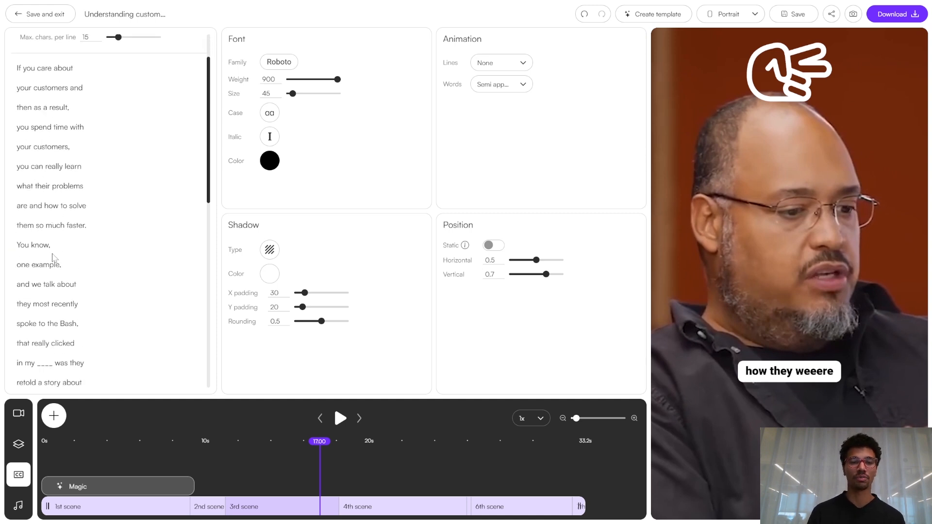
{"action": "scroll", "coordinate": [54, 258], "scroll_direction": "down", "scroll_amount": 3}
{"action": "scroll", "coordinate": [60, 270], "scroll_direction": "up", "scroll_amount": 1}
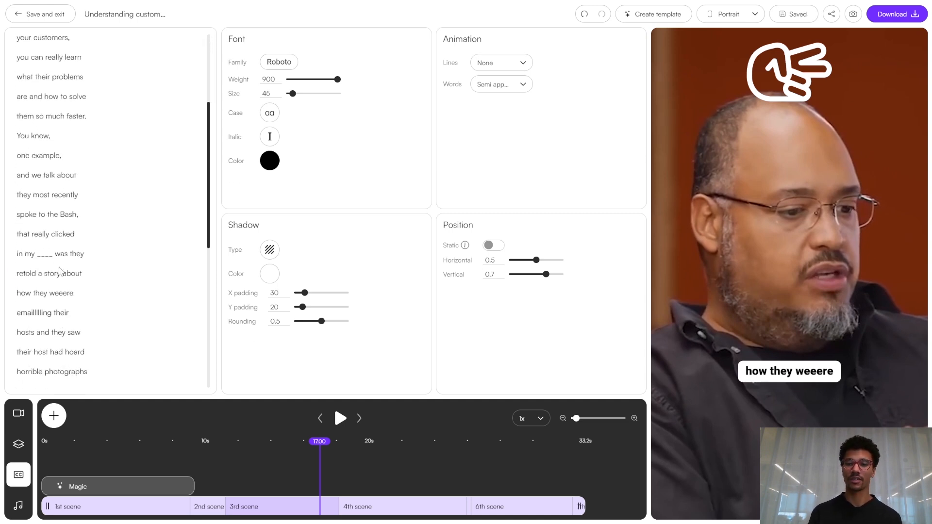
{"action": "scroll", "coordinate": [60, 270], "scroll_direction": "up", "scroll_amount": 3}
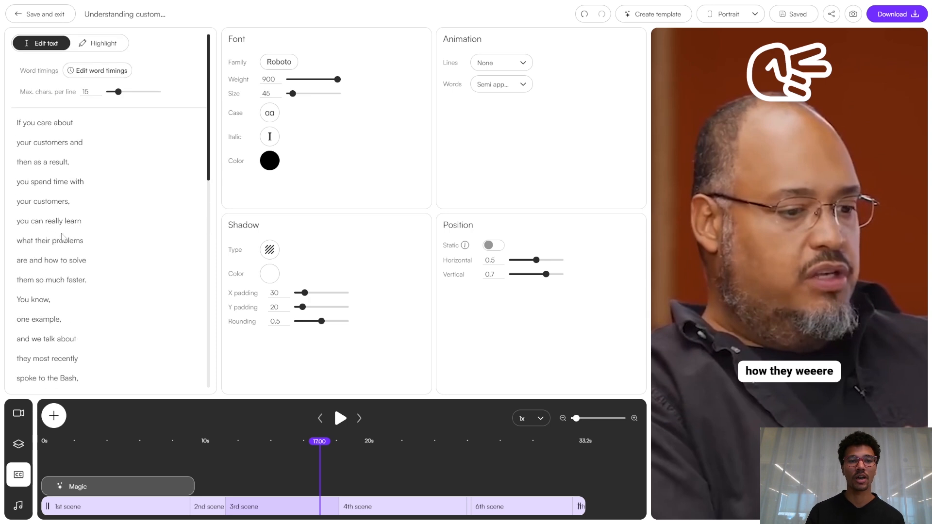
{"action": "left_click", "coordinate": [108, 50]}
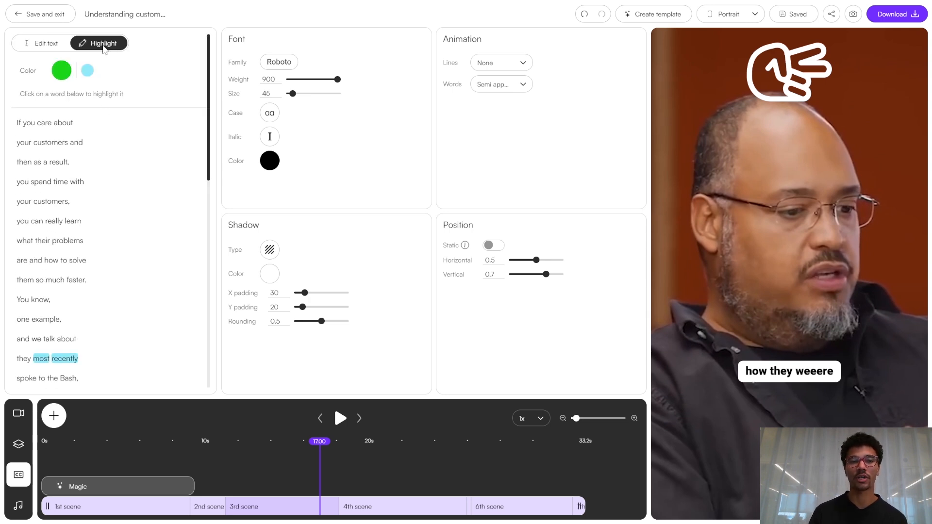
{"action": "scroll", "coordinate": [47, 312], "scroll_direction": "down", "scroll_amount": 1}
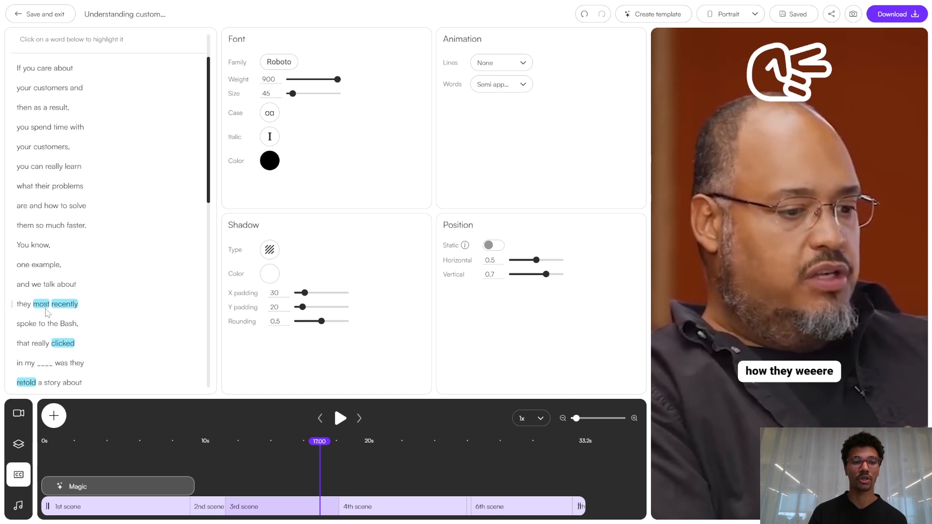
{"action": "left_click", "coordinate": [45, 307]}
{"action": "left_click", "coordinate": [50, 265]}
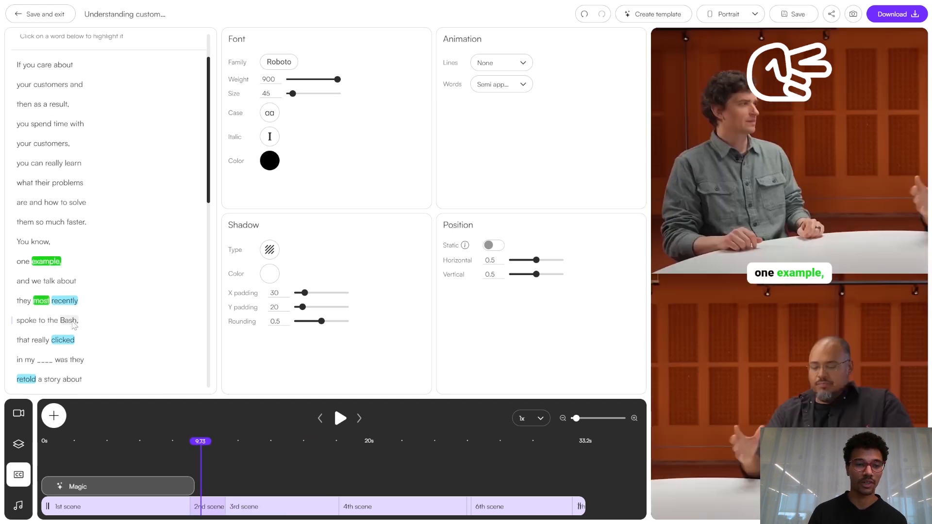
{"action": "scroll", "coordinate": [73, 334], "scroll_direction": "down", "scroll_amount": 2}
{"action": "left_click", "coordinate": [73, 333]}
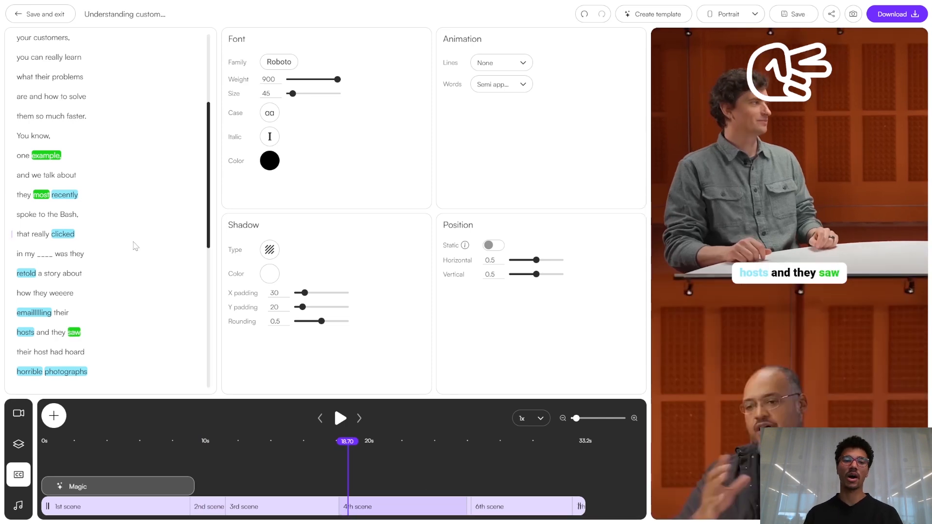
- Inspect the highlight colour options, leave the colour as it is and return to caption text editing
{"action": "scroll", "coordinate": [122, 250], "scroll_direction": "up", "scroll_amount": 1}
{"action": "scroll", "coordinate": [107, 209], "scroll_direction": "up", "scroll_amount": 2}
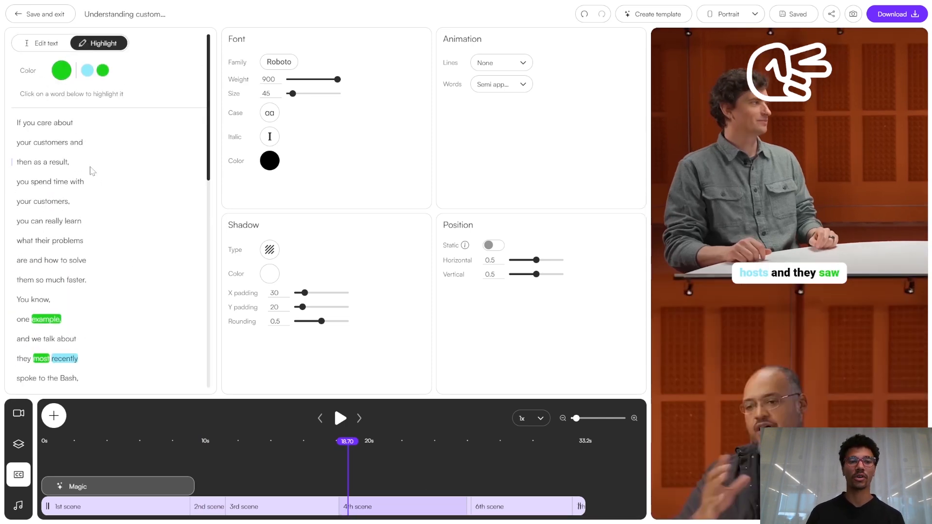
{"action": "left_click", "coordinate": [61, 73]}
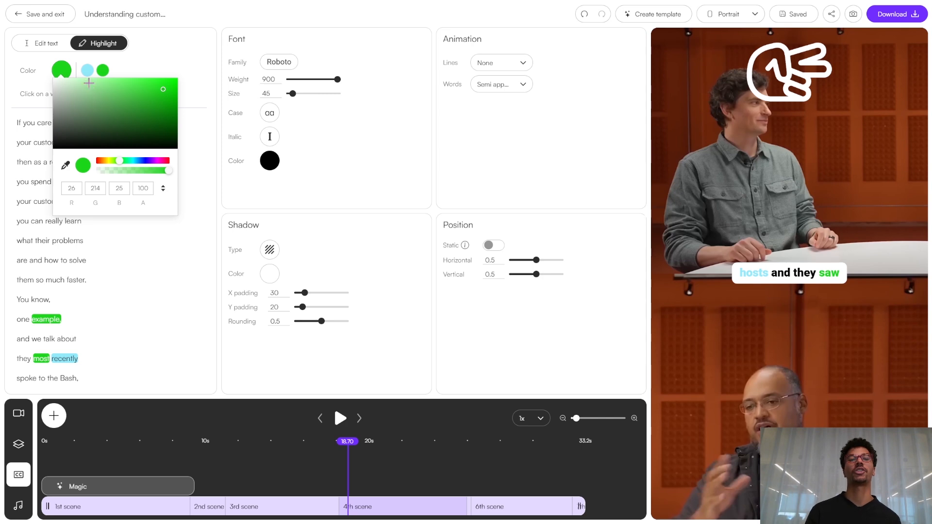
{"action": "left_click", "coordinate": [53, 45]}
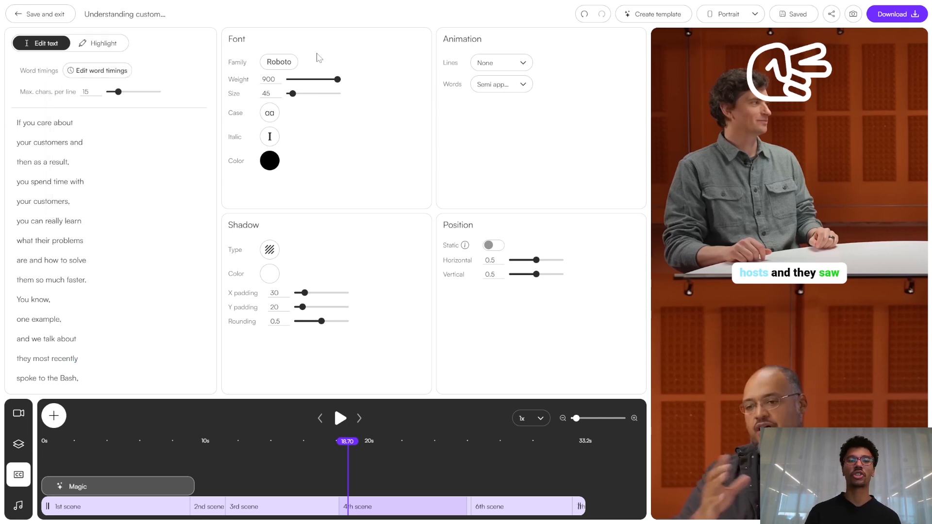
- Set the caption font family to Modak and preview it on the caption "their host had hoard" in the 4th scene
{"action": "left_click", "coordinate": [274, 63]}
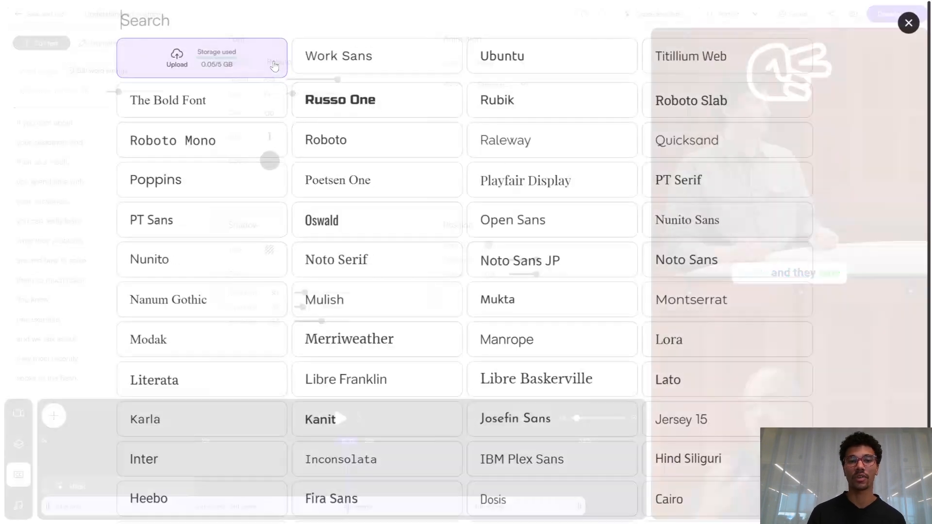
{"action": "scroll", "coordinate": [392, 76], "scroll_direction": "down", "scroll_amount": 1}
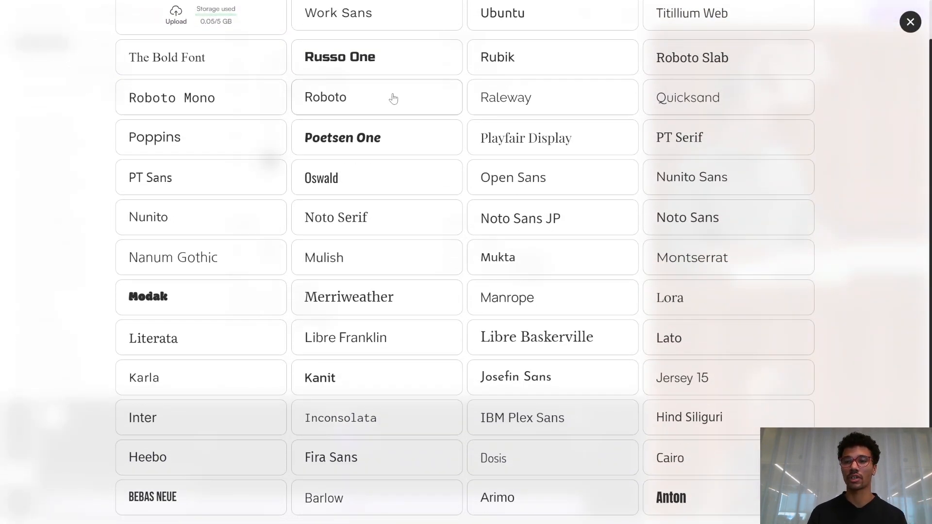
{"action": "scroll", "coordinate": [389, 260], "scroll_direction": "up", "scroll_amount": 1}
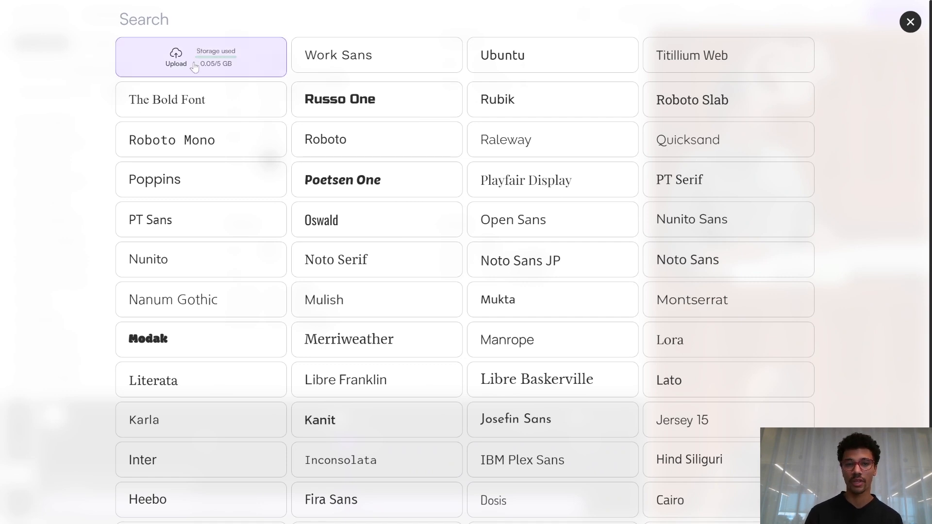
{"action": "left_click", "coordinate": [171, 353]}
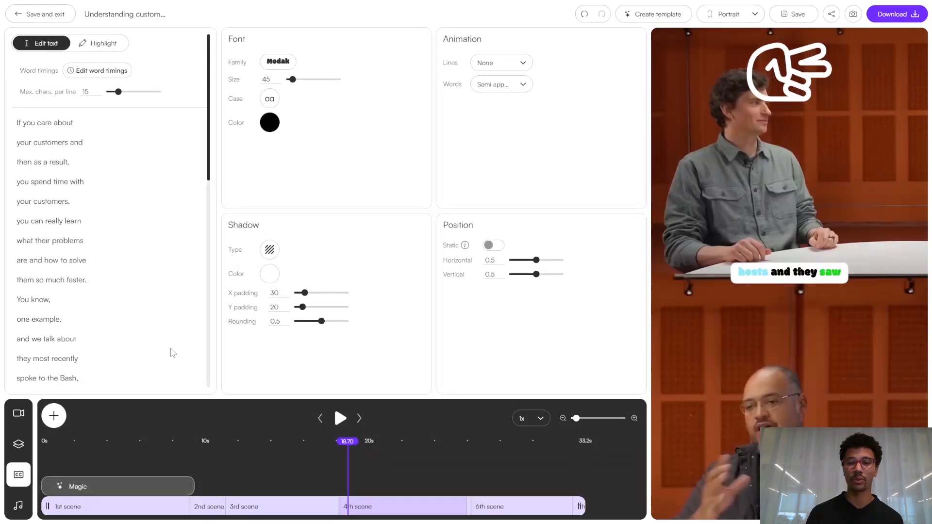
{"action": "left_click", "coordinate": [325, 494]}
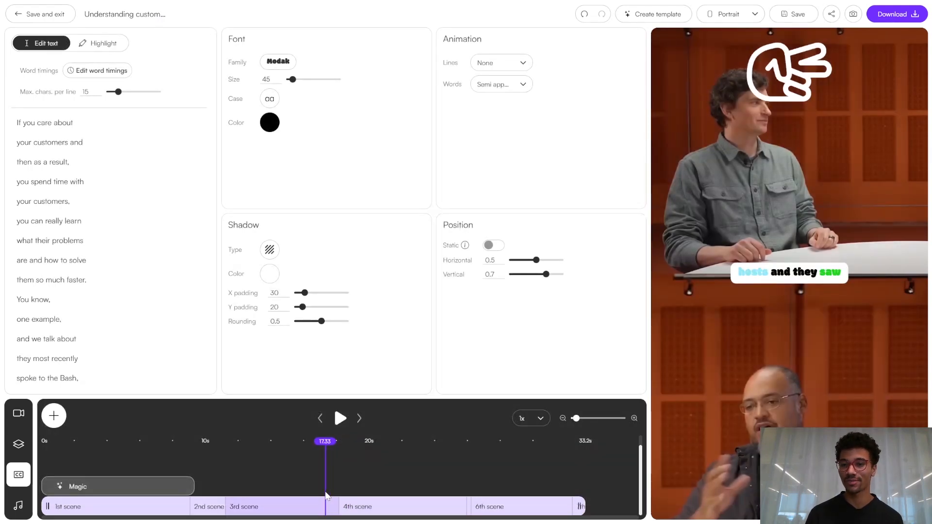
{"action": "left_click", "coordinate": [363, 501]}
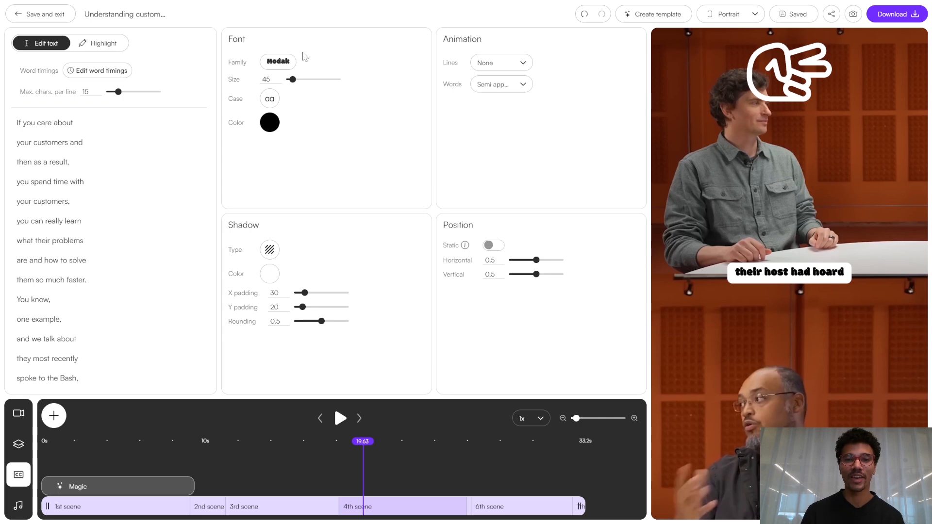
- Set the caption font size to 76 and the text colour to light pink, RGB 243, 146, 146
{"action": "left_click_drag", "start_coordinate": [292, 79], "coordinate": [296, 80]}
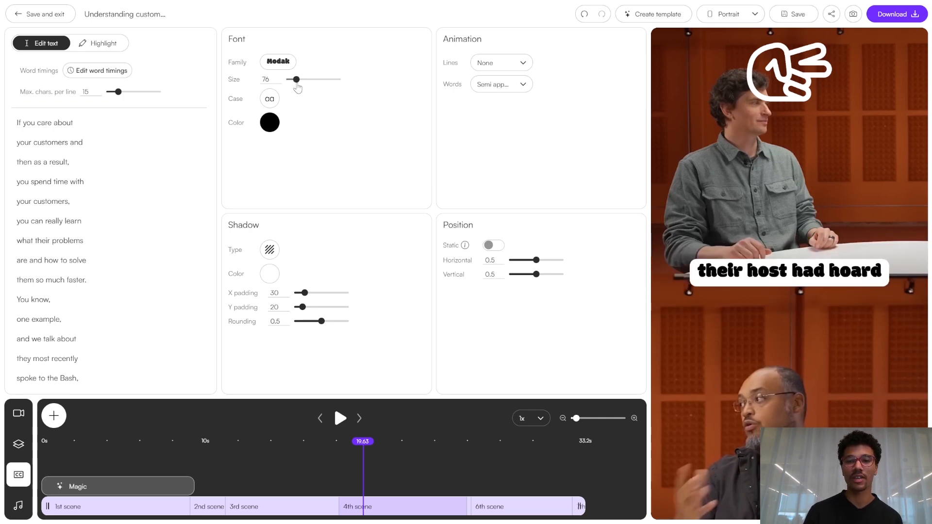
{"action": "left_click", "coordinate": [270, 121]}
{"action": "left_click", "coordinate": [311, 127]}
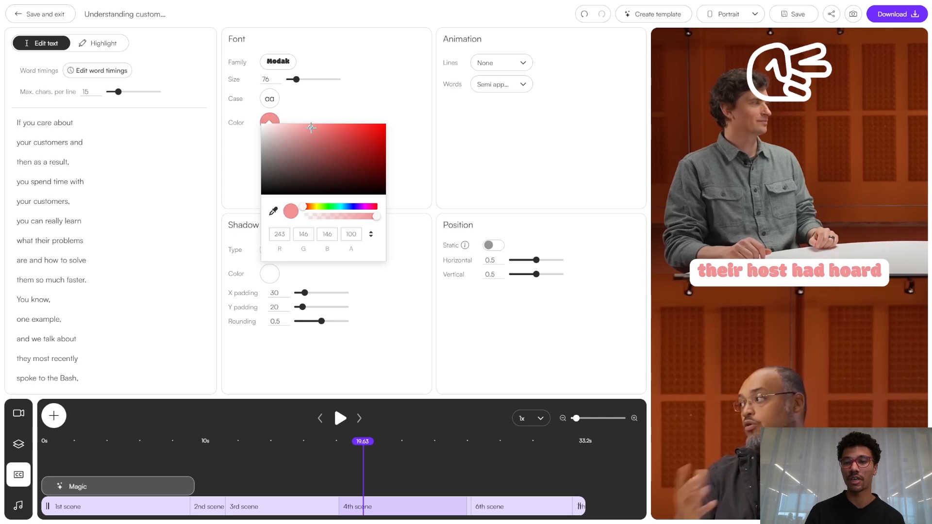
{"action": "left_click", "coordinate": [337, 106]}
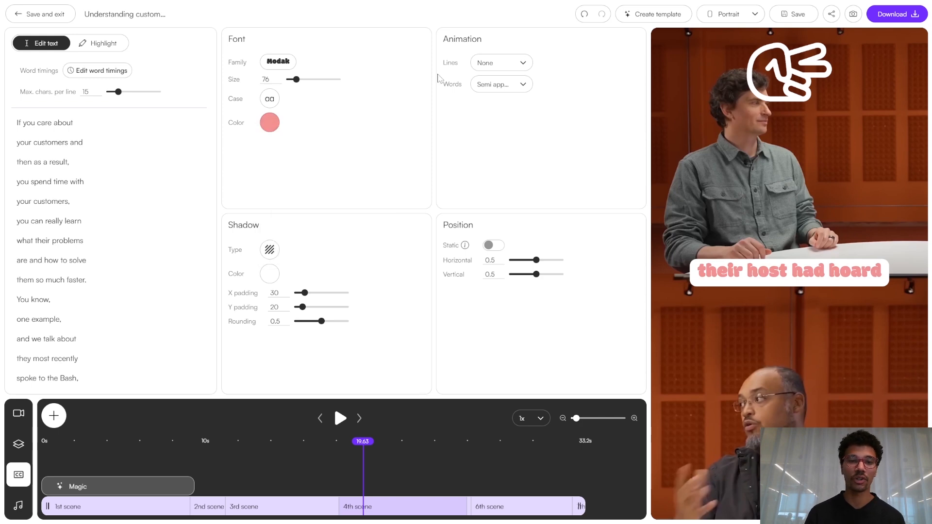
- Change the caption shadow to an outline with an amount of 24 and colour it bright blue
{"action": "left_click", "coordinate": [267, 252]}
{"action": "left_click", "coordinate": [275, 251]}
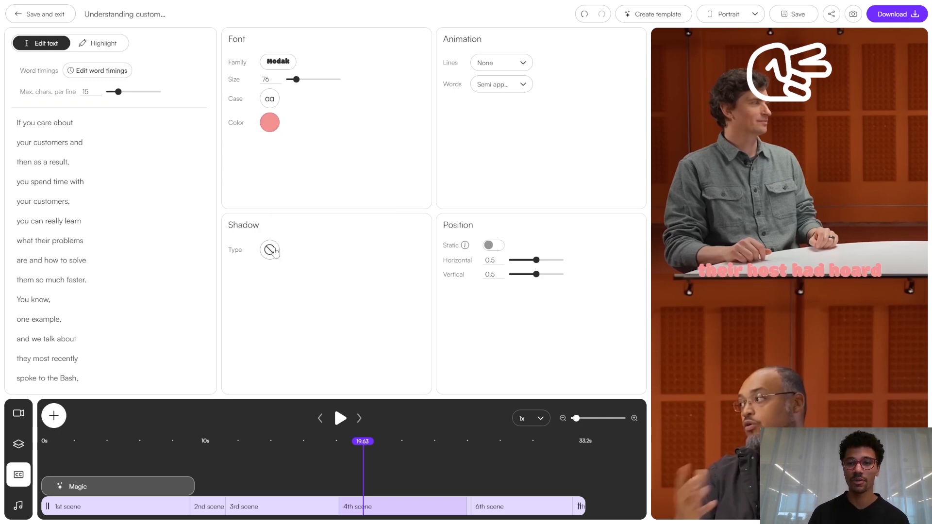
{"action": "left_click", "coordinate": [275, 253]}
{"action": "left_click_drag", "start_coordinate": [306, 293], "coordinate": [328, 293]}
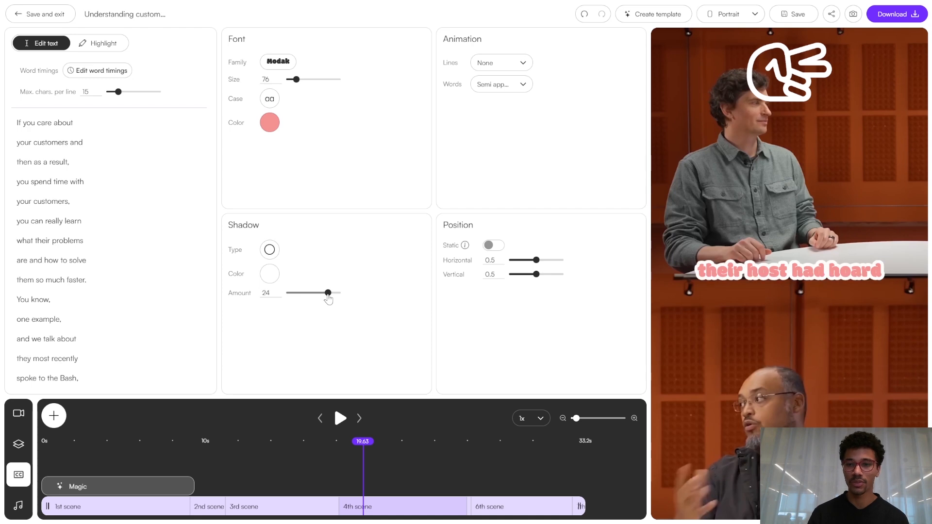
{"action": "left_click", "coordinate": [269, 277]}
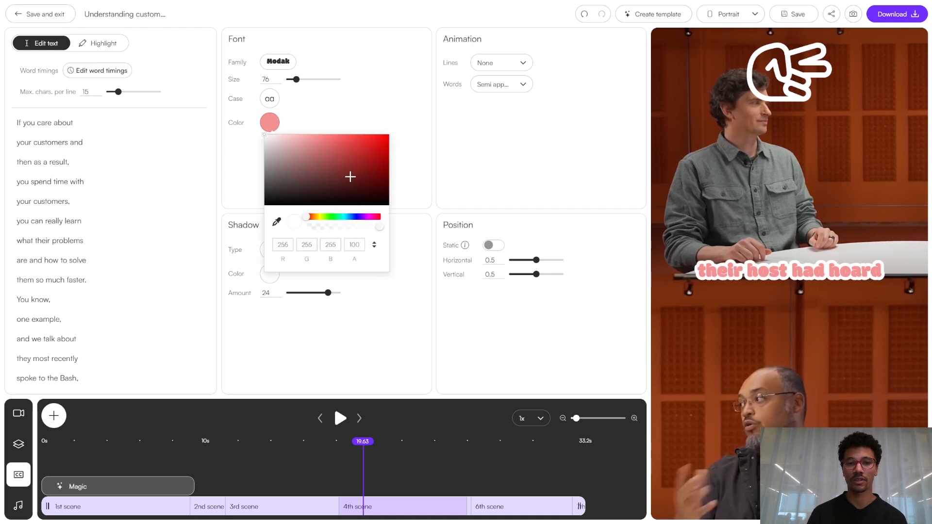
{"action": "left_click_drag", "start_coordinate": [350, 176], "coordinate": [409, 108]}
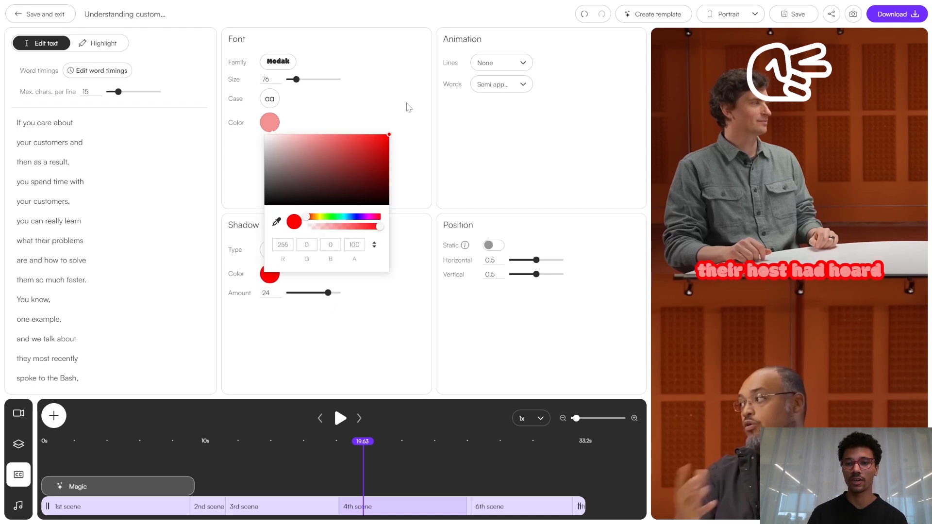
{"action": "left_click", "coordinate": [348, 221]}
{"action": "left_click", "coordinate": [418, 171]}
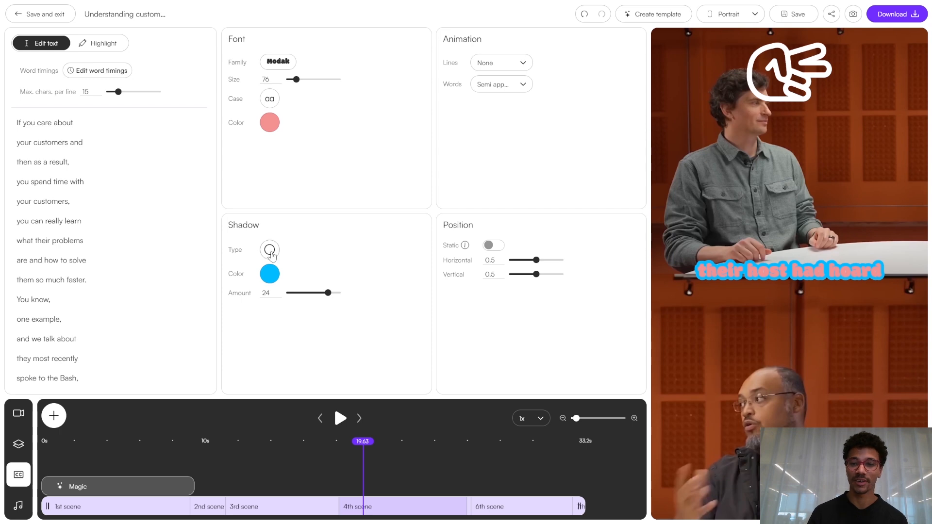
- Try the blurred shadow type with the amount set to 30, and switch the caption shadow back to the outline type
{"action": "left_click", "coordinate": [269, 251]}
{"action": "left_click", "coordinate": [270, 251]}
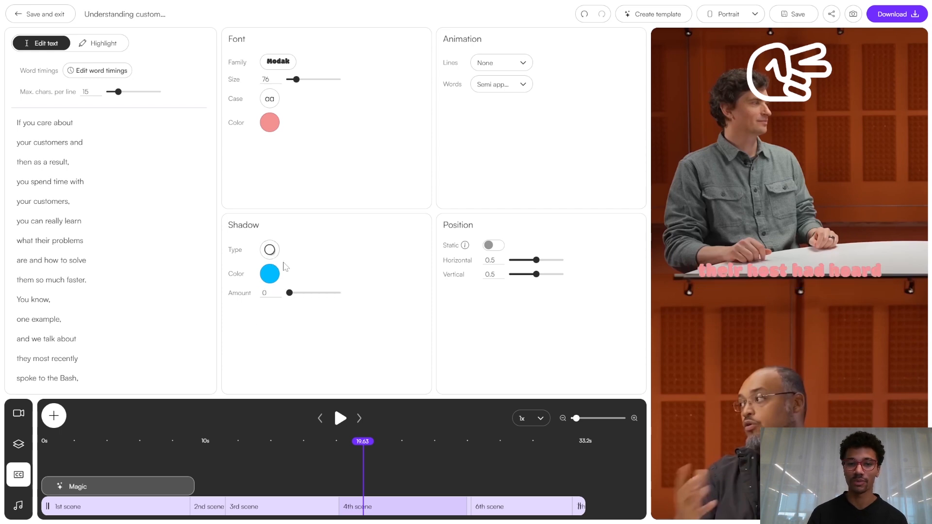
{"action": "left_click_drag", "start_coordinate": [290, 293], "coordinate": [360, 296]}
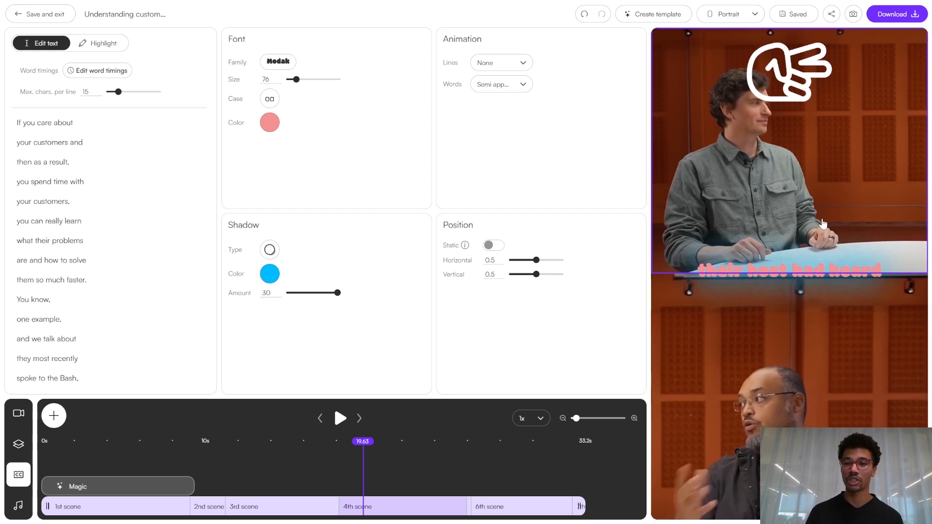
{"action": "left_click", "coordinate": [270, 250]}
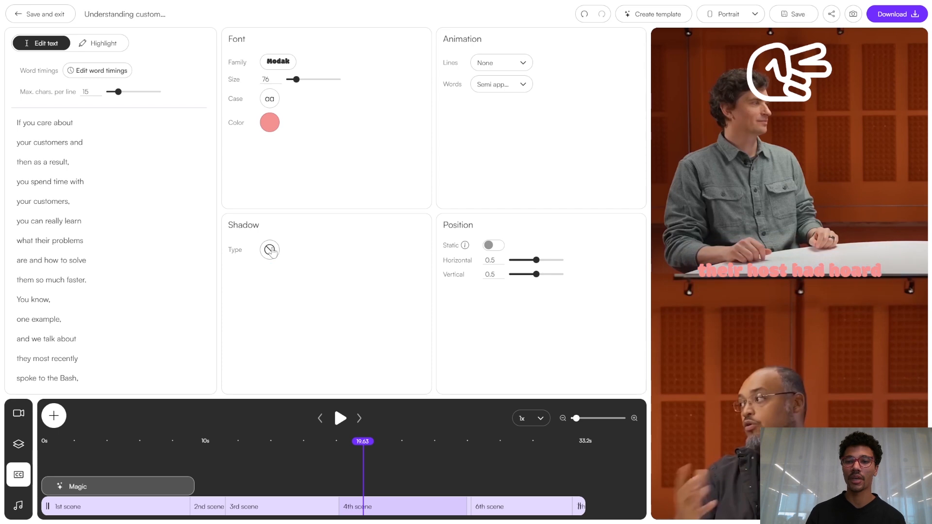
{"action": "left_click", "coordinate": [270, 250]}
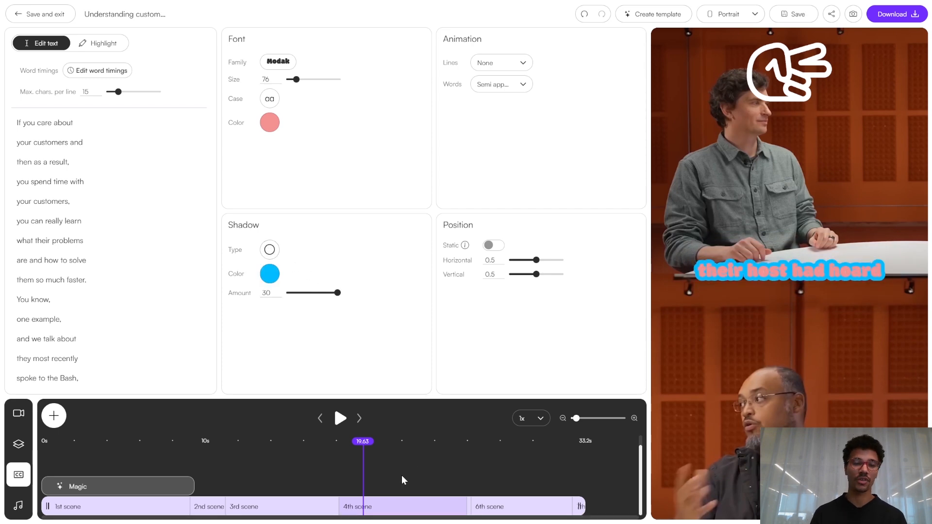
- Compare caption placement between the 3rd and 4th scenes, and move the 4th scene's captions to horizontal 0.653, vertical 0.304
{"action": "left_click", "coordinate": [328, 511]}
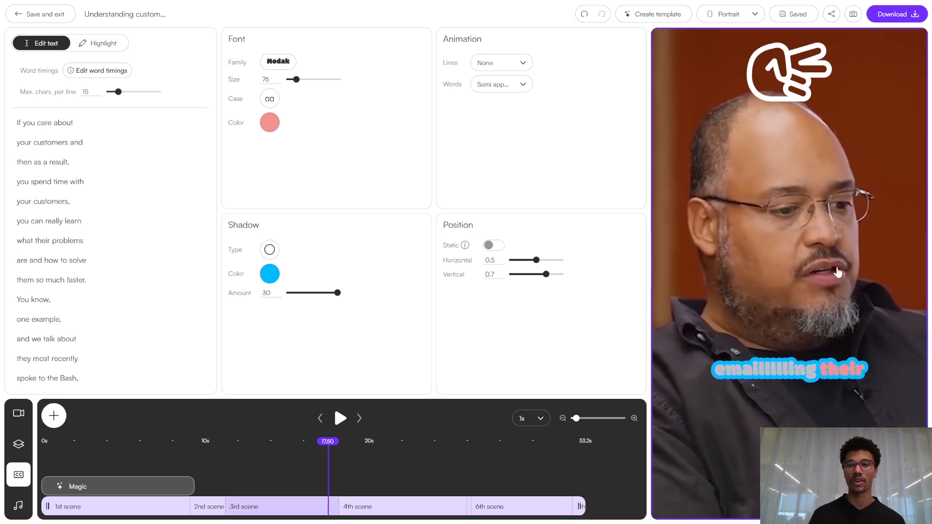
{"action": "left_click", "coordinate": [370, 509]}
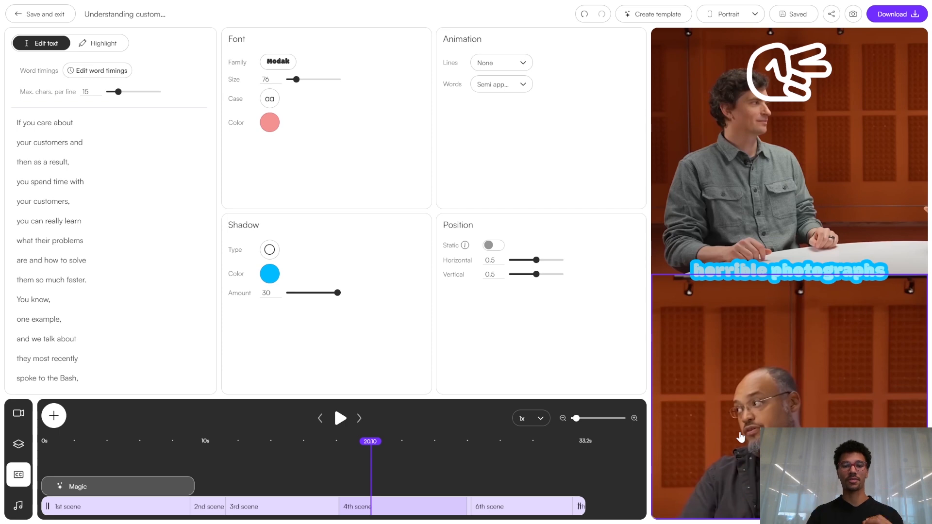
{"action": "left_click", "coordinate": [297, 512]}
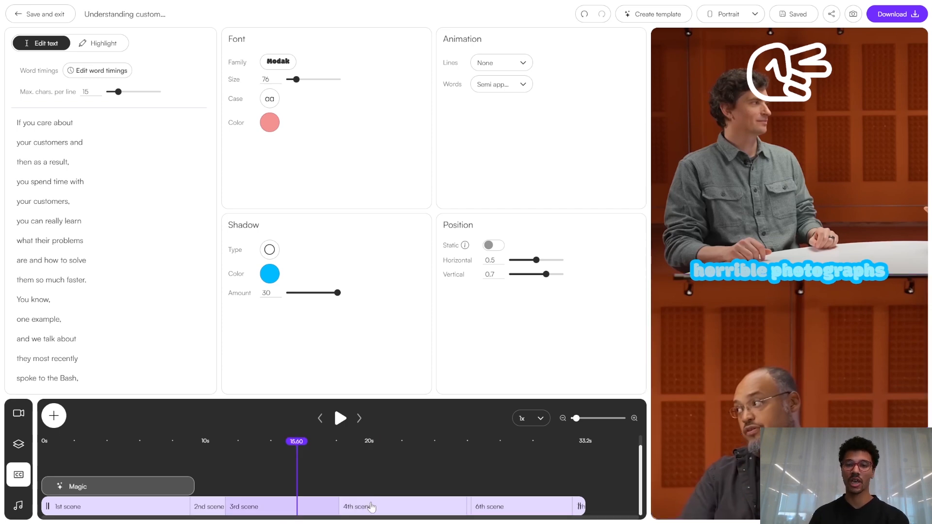
{"action": "left_click", "coordinate": [371, 507]}
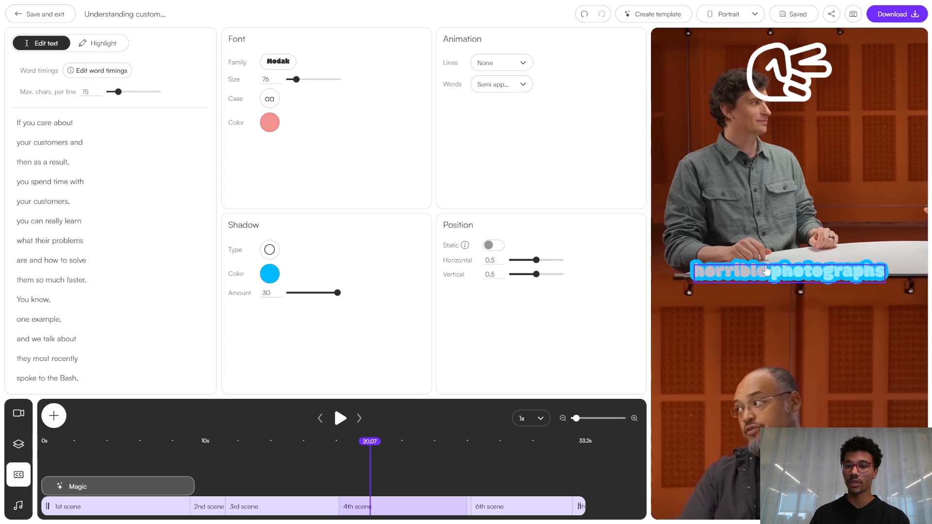
{"action": "left_click_drag", "start_coordinate": [759, 277], "coordinate": [802, 180]}
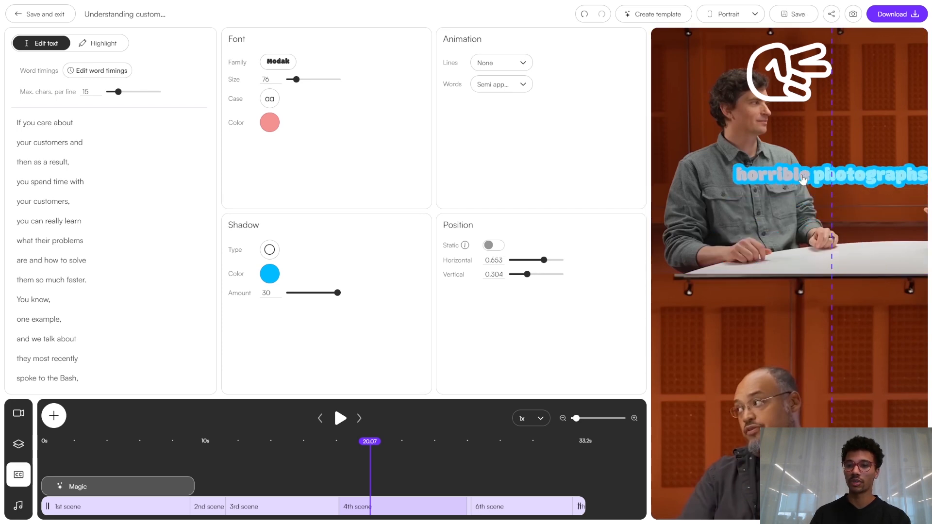
- Lower the 3rd scene's captions to vertical 0.842 and compare their placement with the 4th scene
{"action": "left_click", "coordinate": [327, 508]}
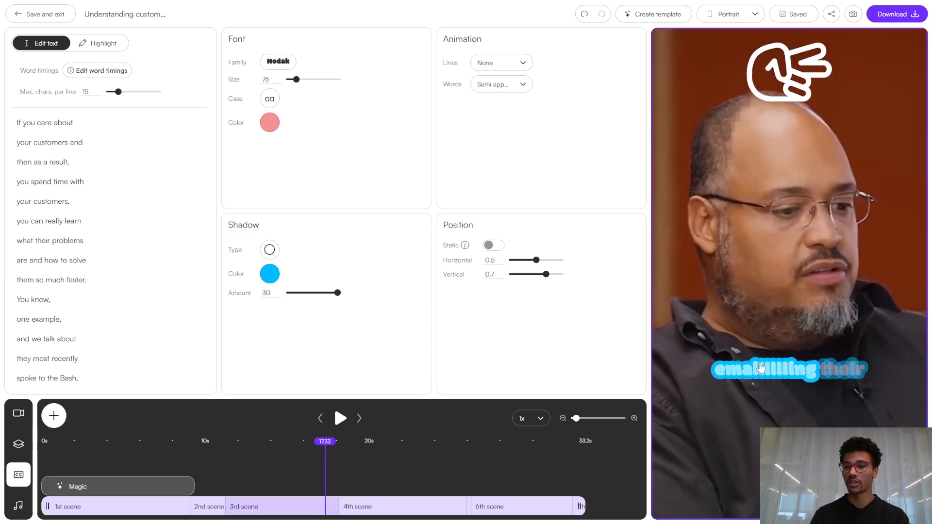
{"action": "left_click", "coordinate": [768, 372]}
{"action": "left_click", "coordinate": [768, 372]}
{"action": "left_click_drag", "start_coordinate": [767, 371], "coordinate": [769, 435]}
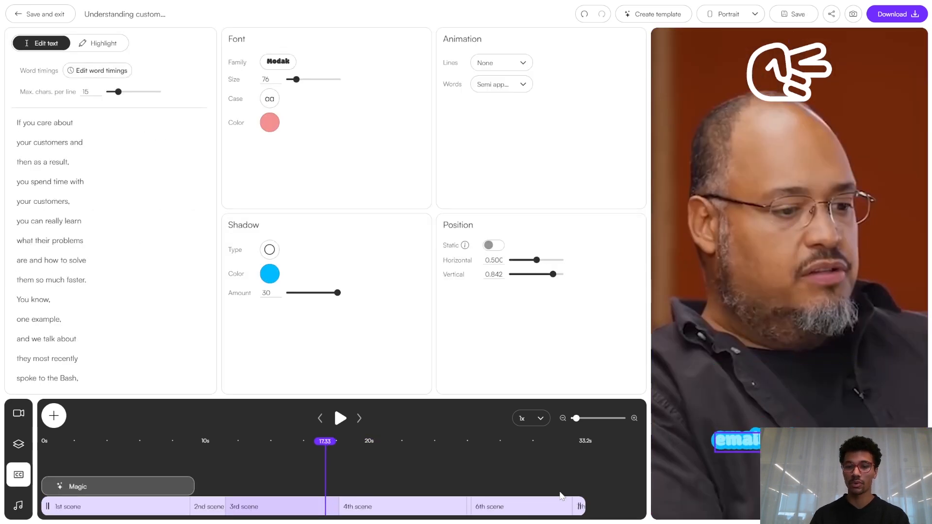
{"action": "left_click", "coordinate": [372, 511]}
{"action": "left_click", "coordinate": [318, 508]}
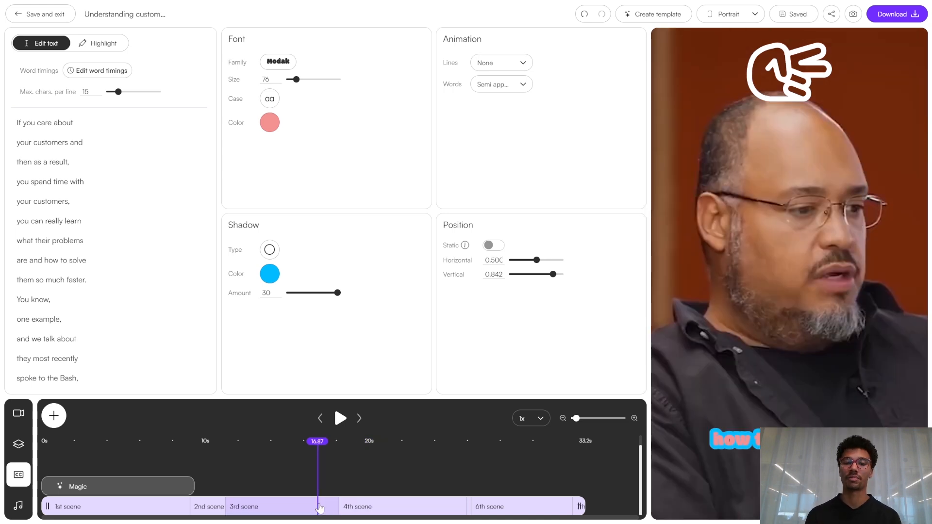
{"action": "left_click", "coordinate": [354, 506]}
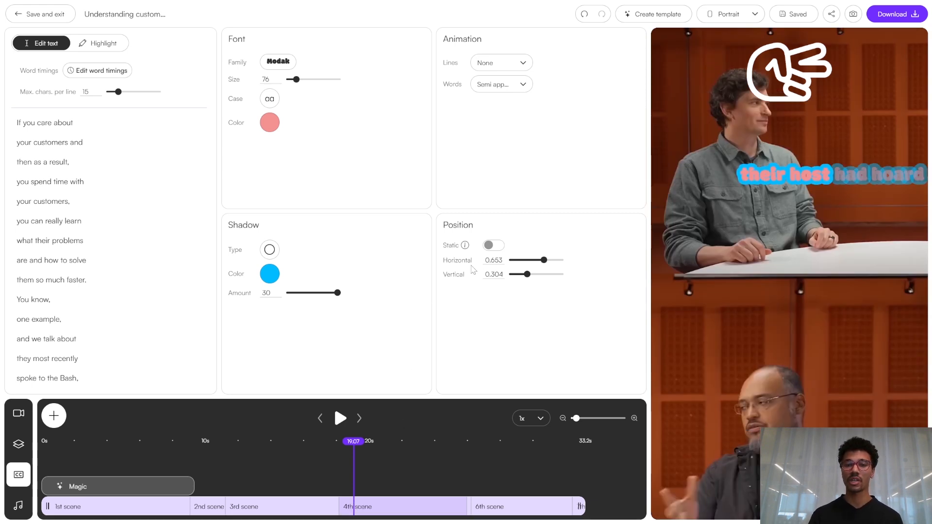
- Make the caption position static across all scenes and check the placement at several points in the clip
{"action": "left_click", "coordinate": [493, 246]}
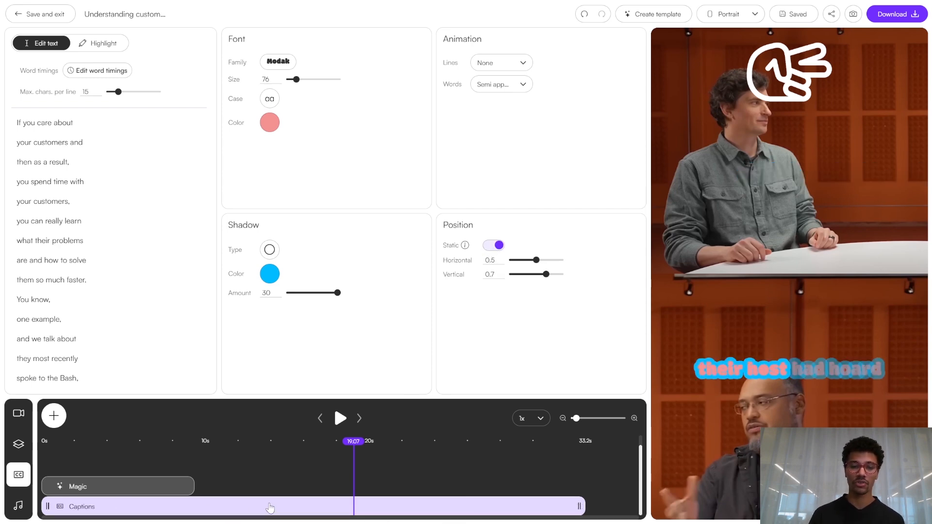
{"action": "left_click", "coordinate": [266, 507]}
{"action": "left_click", "coordinate": [203, 507]}
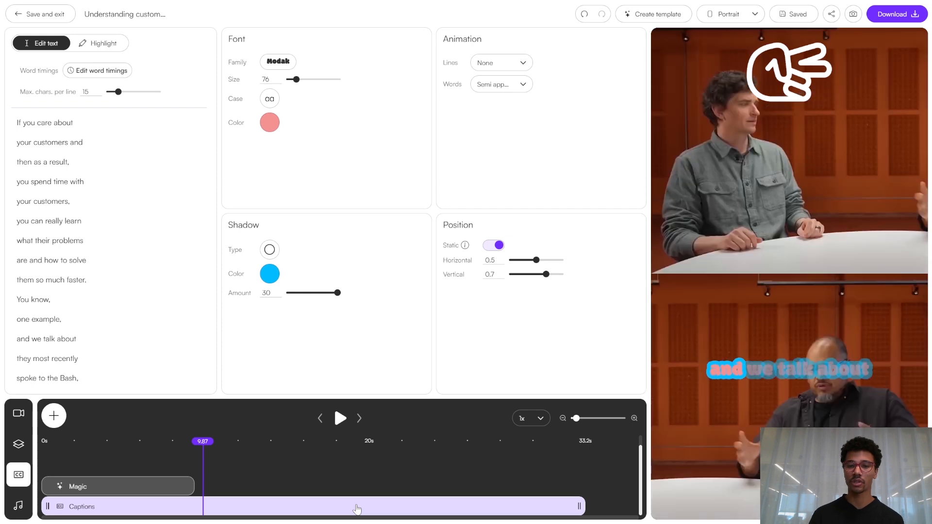
{"action": "left_click", "coordinate": [357, 508]}
{"action": "left_click", "coordinate": [416, 506]}
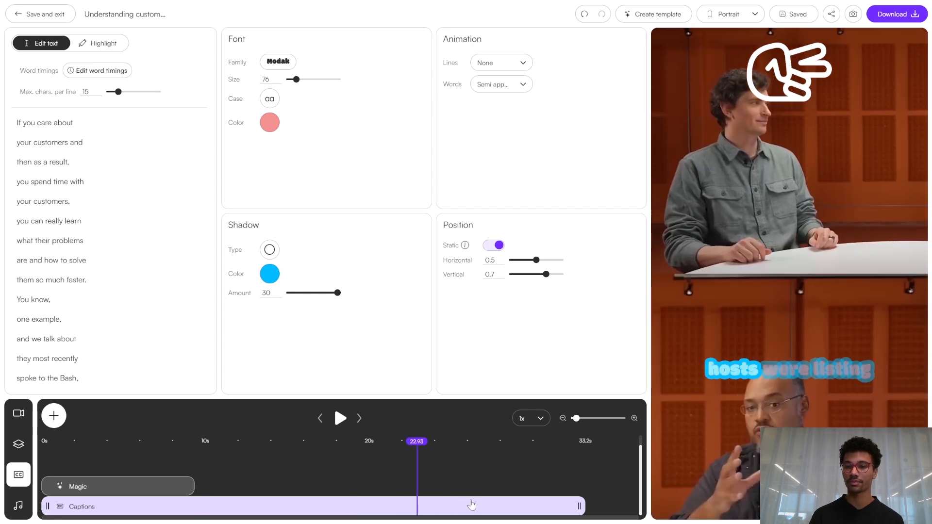
{"action": "left_click", "coordinate": [470, 506]}
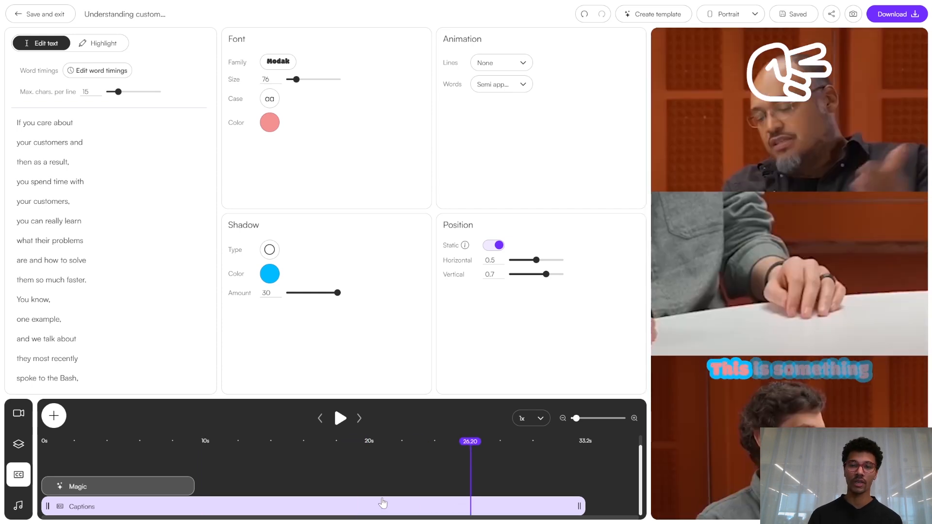
{"action": "left_click", "coordinate": [308, 504]}
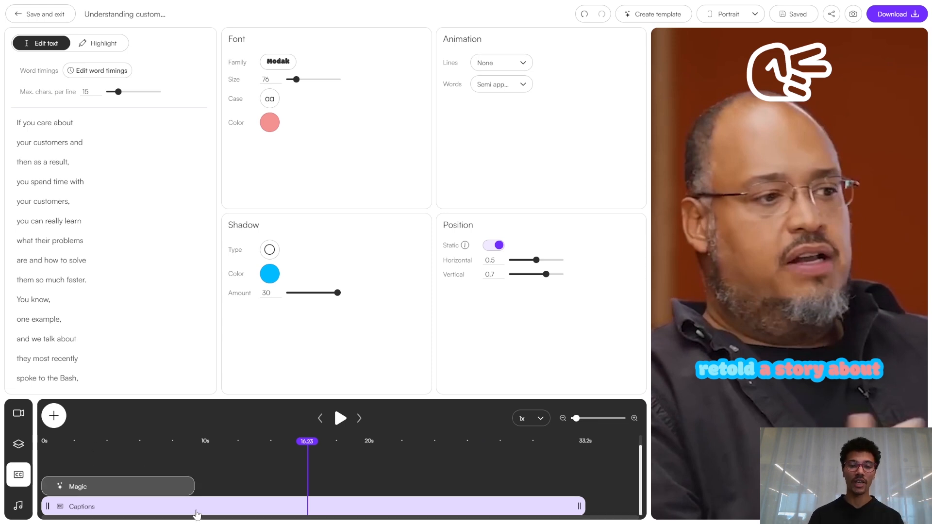
- Preview the Magic captions effect in the first seconds of the clip and examine its font and position settings
{"action": "left_click", "coordinate": [128, 506]}
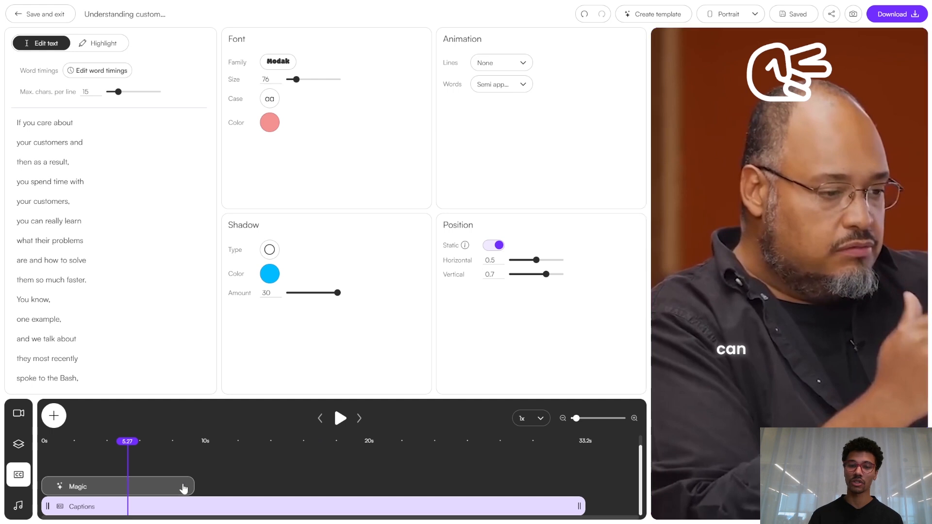
{"action": "left_click", "coordinate": [83, 467]}
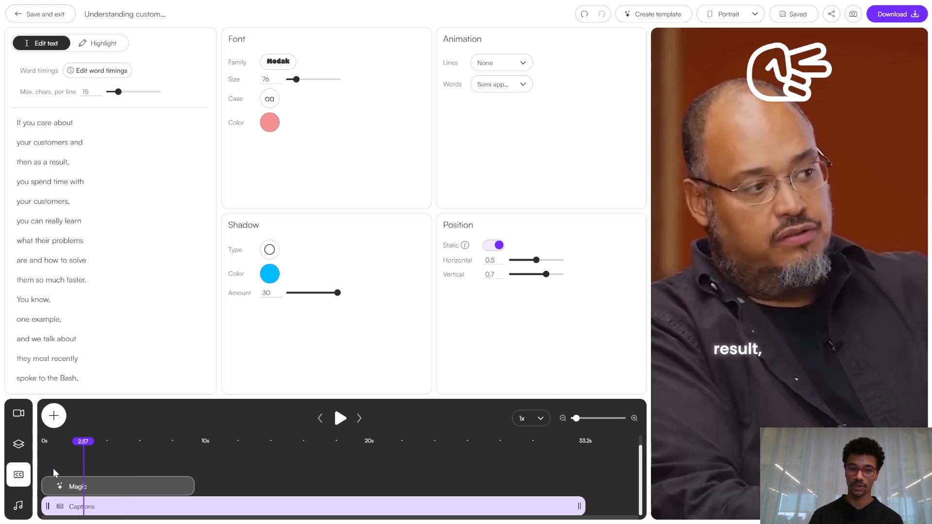
{"action": "left_click", "coordinate": [53, 467]}
{"action": "left_click", "coordinate": [69, 468]}
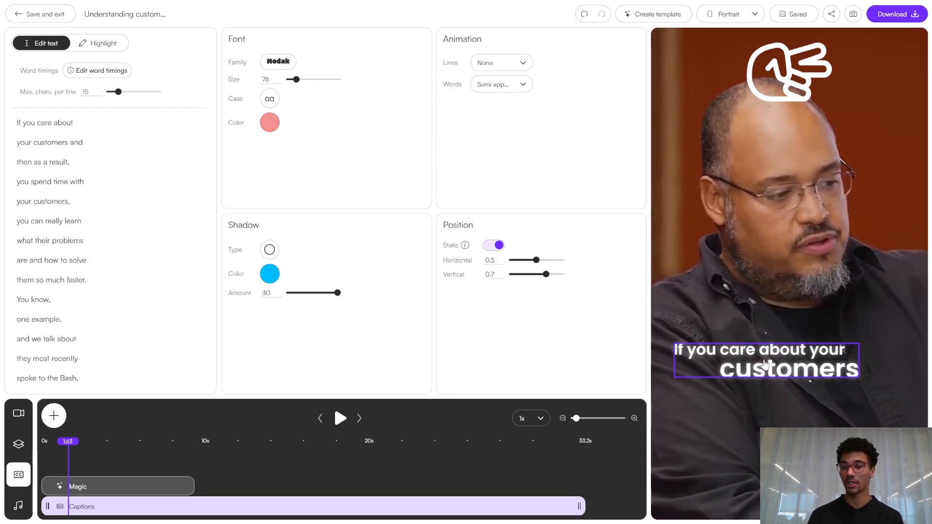
{"action": "left_click", "coordinate": [78, 488]}
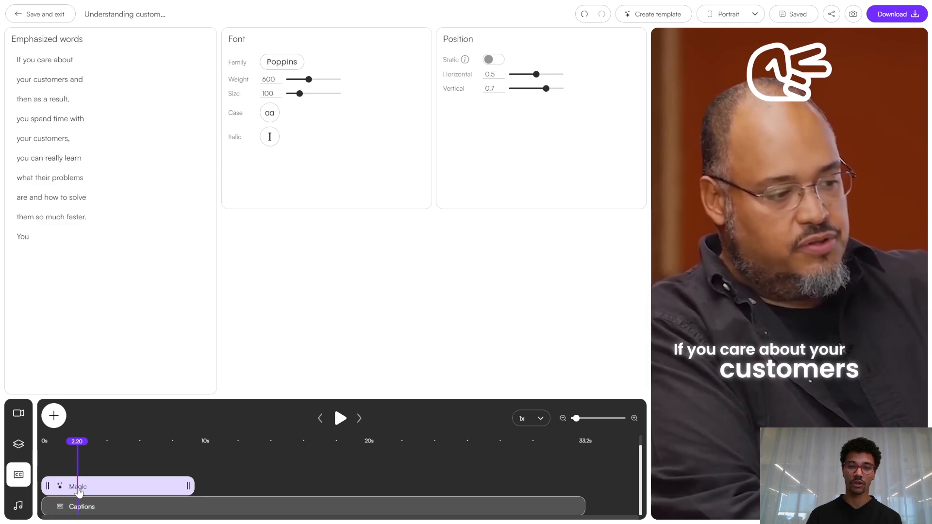
{"action": "left_click", "coordinate": [124, 491]}
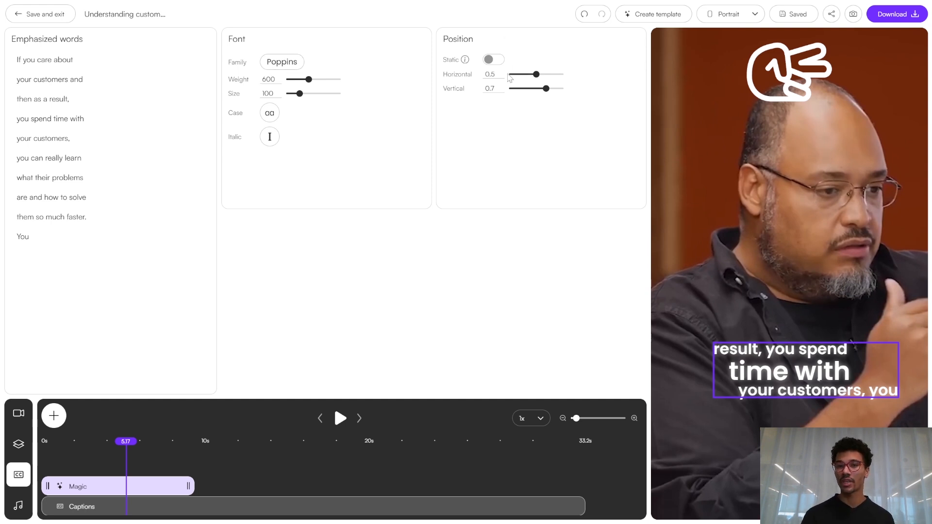
- Try the Square format, preview it at about 13 s and 22 s, and switch back to Portrait
{"action": "left_click", "coordinate": [735, 22]}
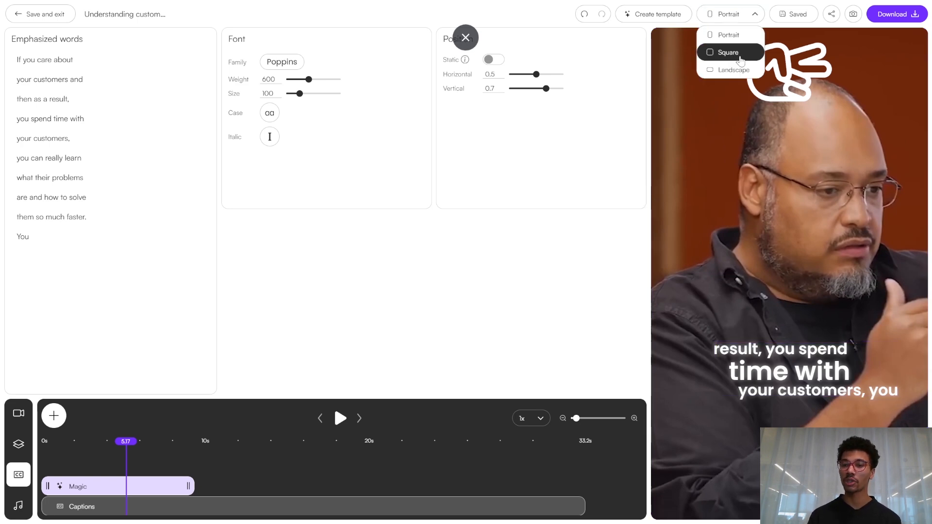
{"action": "left_click", "coordinate": [728, 52]}
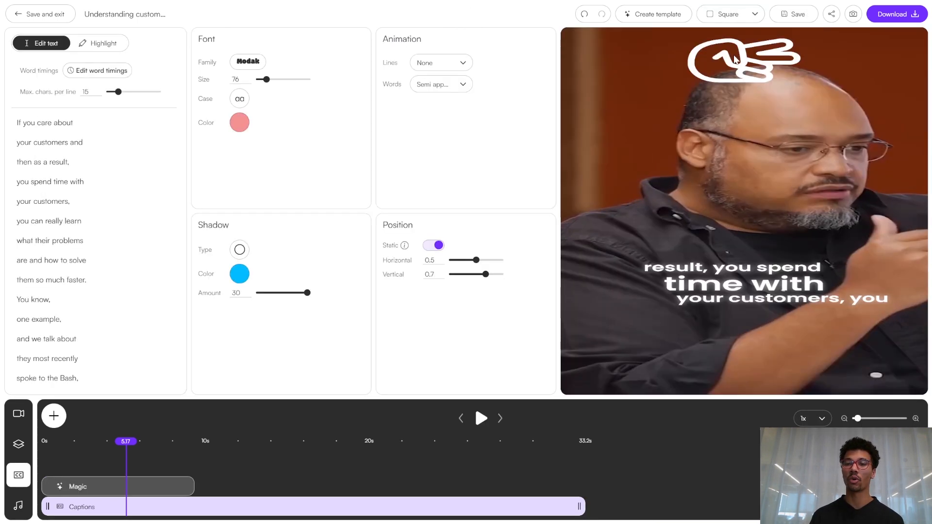
{"action": "left_click", "coordinate": [255, 485]}
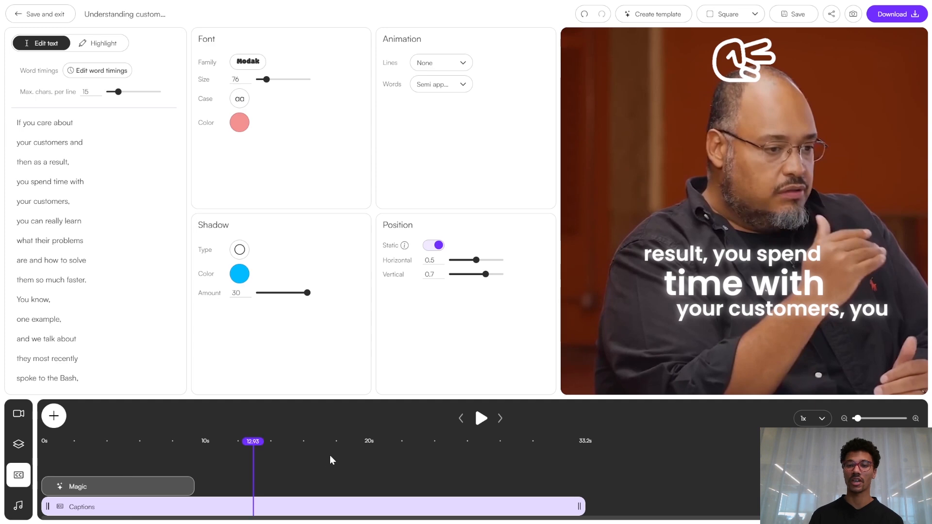
{"action": "left_click", "coordinate": [396, 495]}
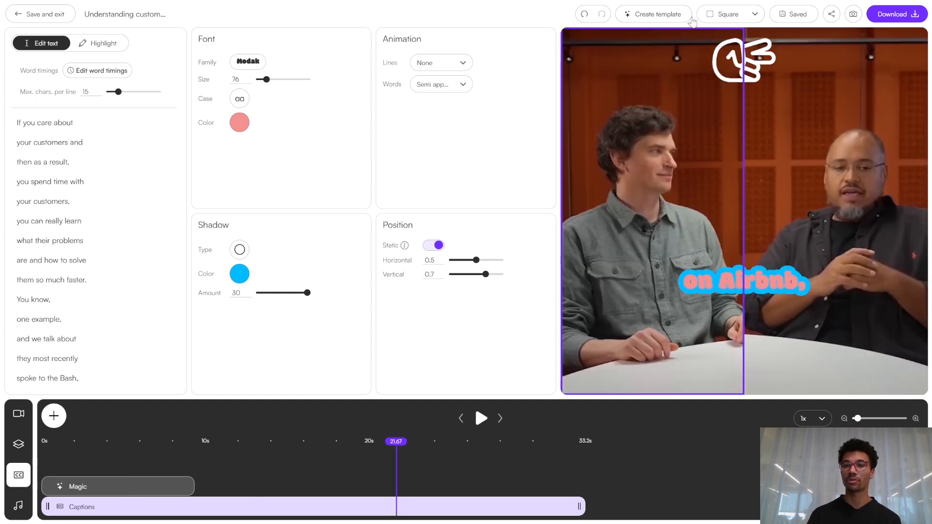
{"action": "left_click", "coordinate": [713, 14]}
{"action": "left_click", "coordinate": [715, 34]}
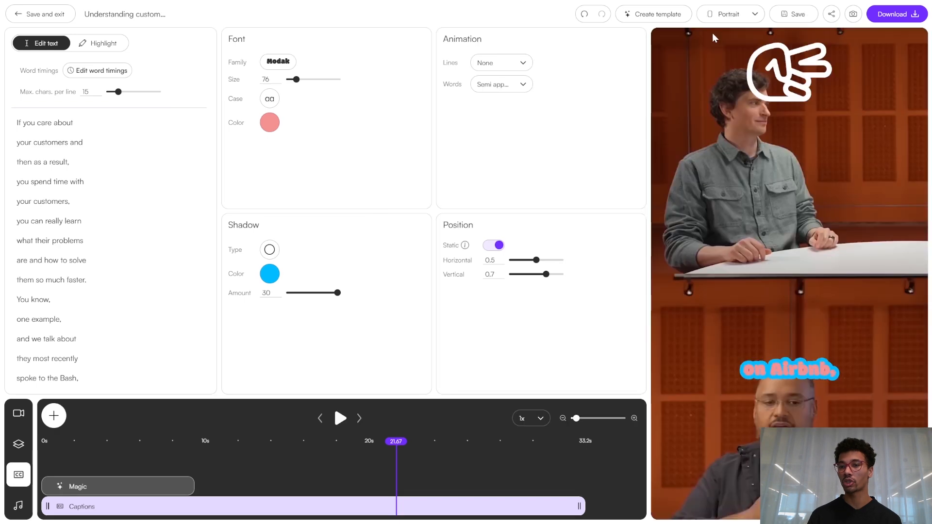
- Try the Square and Landscape formats on the current frame, and restore the Portrait format
{"action": "left_click", "coordinate": [723, 14]}
{"action": "left_click", "coordinate": [724, 52]}
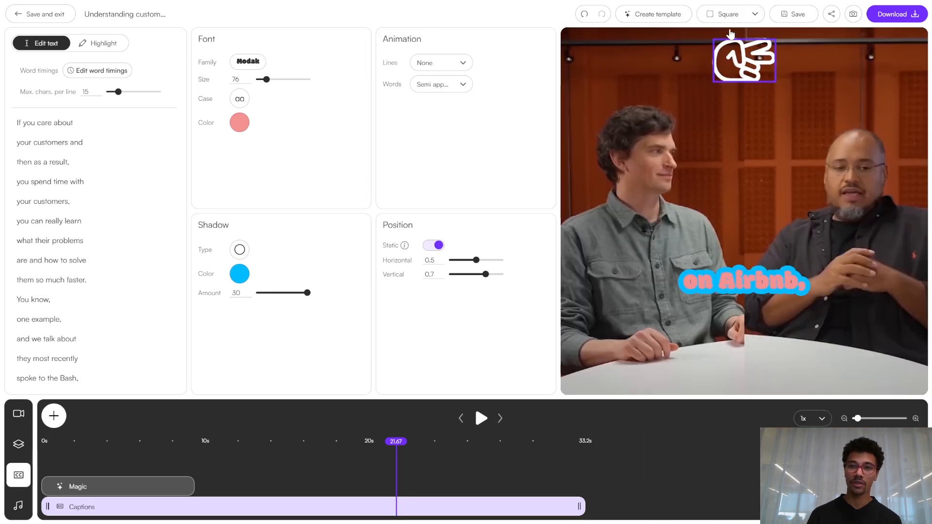
{"action": "left_click", "coordinate": [728, 14]}
{"action": "left_click", "coordinate": [725, 69]}
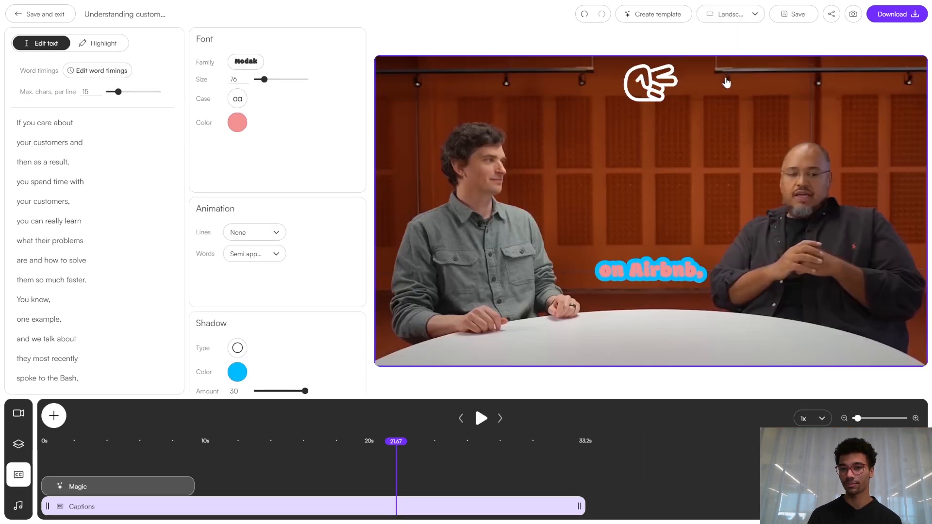
{"action": "left_click", "coordinate": [728, 14]}
{"action": "left_click", "coordinate": [728, 34]}
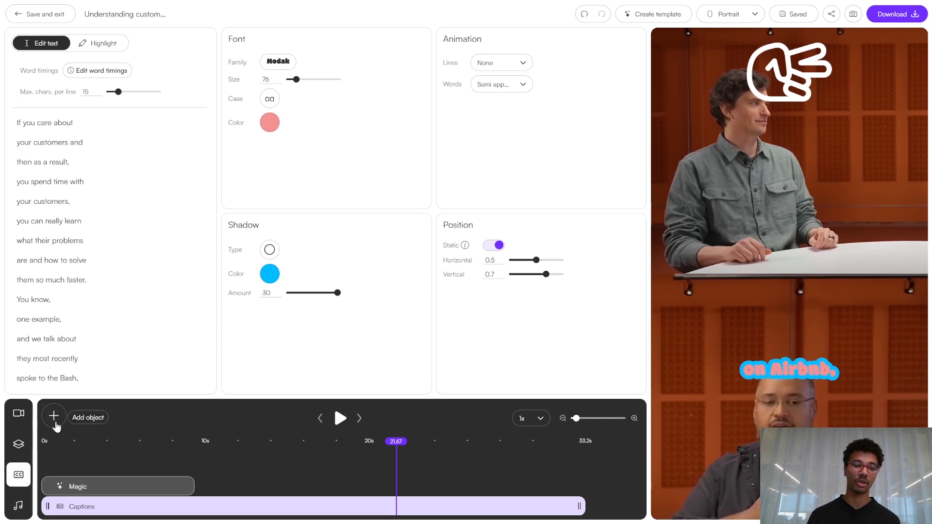
- Add a popup text object, move it to the start of the timeline, and preview it at about 0.5 s
{"action": "left_click", "coordinate": [54, 417]}
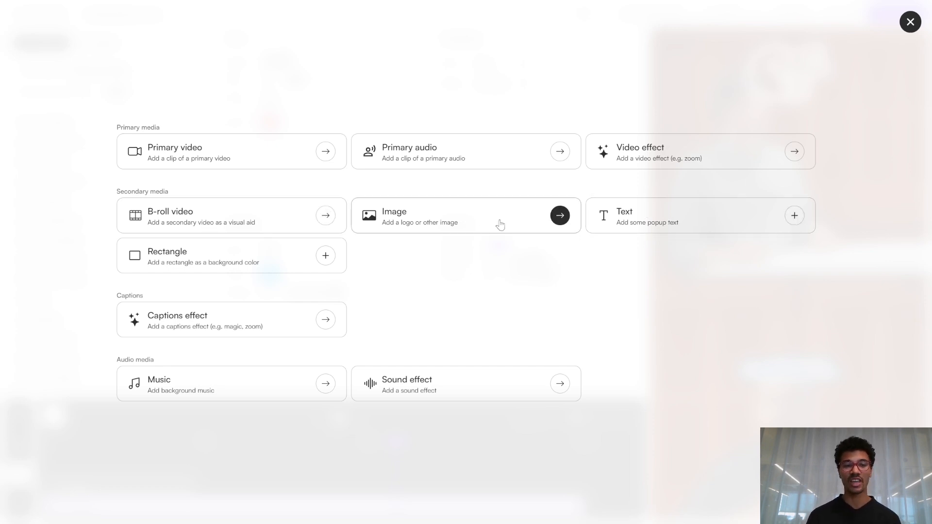
{"action": "left_click", "coordinate": [678, 218]}
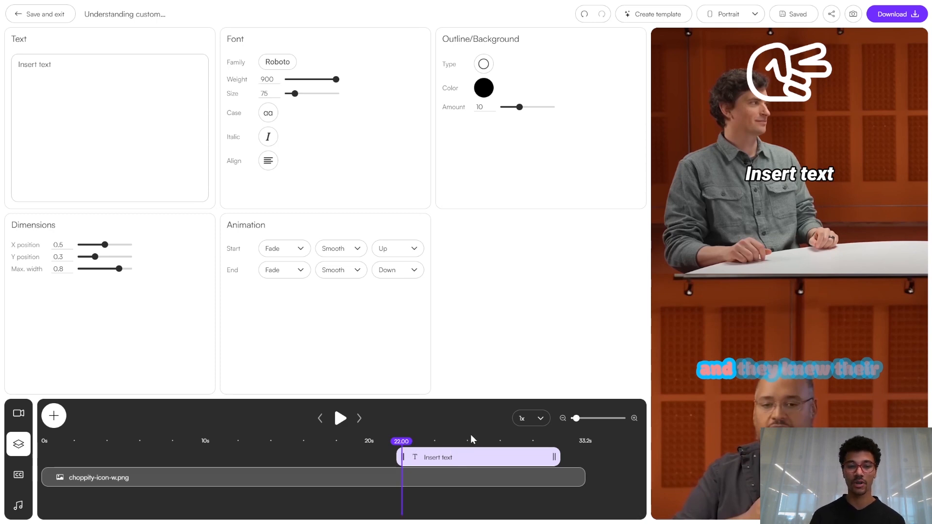
{"action": "left_click_drag", "start_coordinate": [468, 453], "coordinate": [78, 455]}
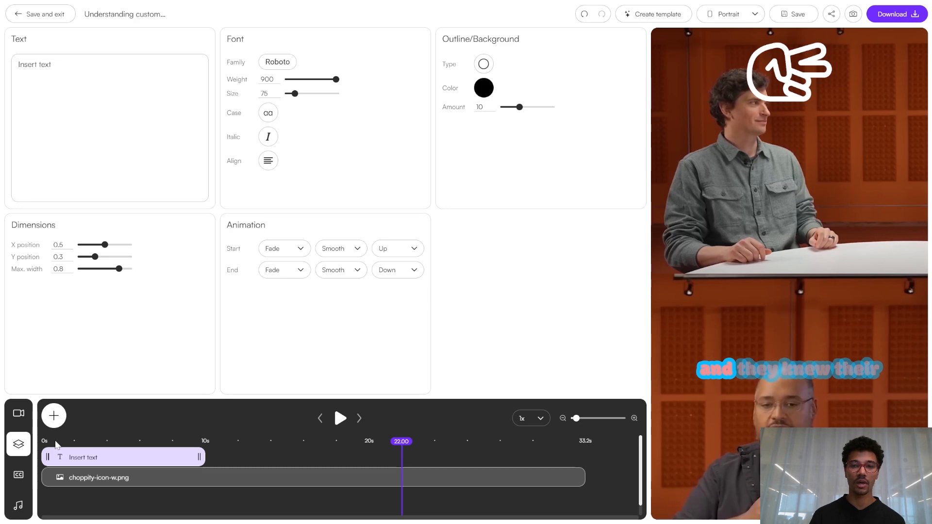
{"action": "left_click", "coordinate": [50, 497]}
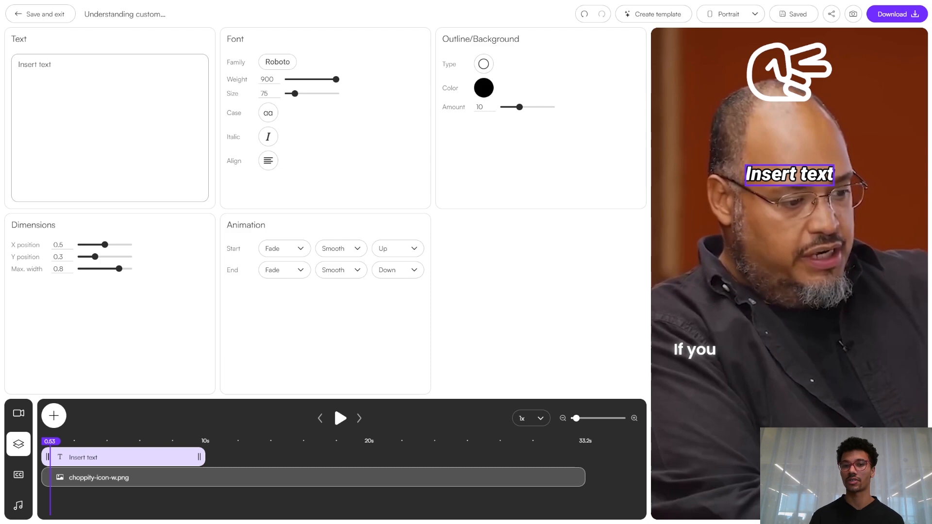
- Replace the placeholder of the popup text with "Hey guys, this is a bit of text"
{"action": "triple_click", "coordinate": [35, 65]}
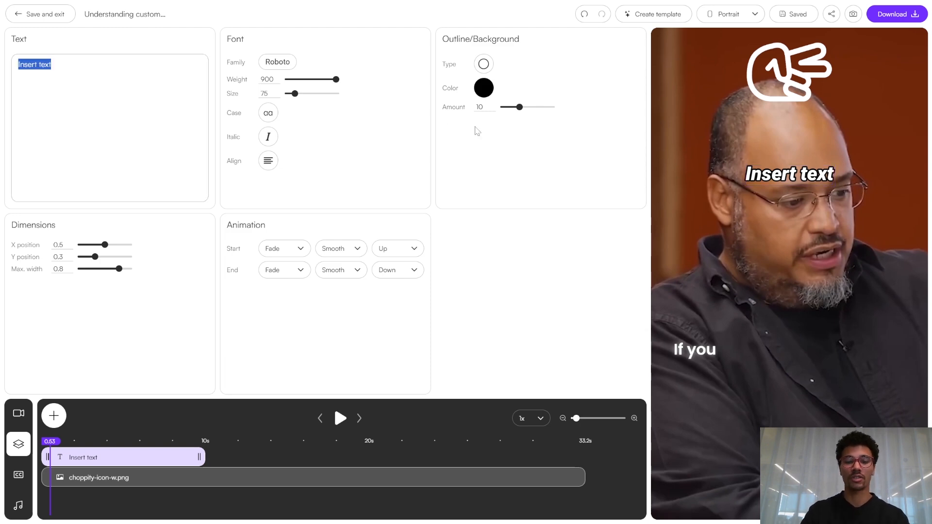
{"action": "type", "text": "Hey guys, "}
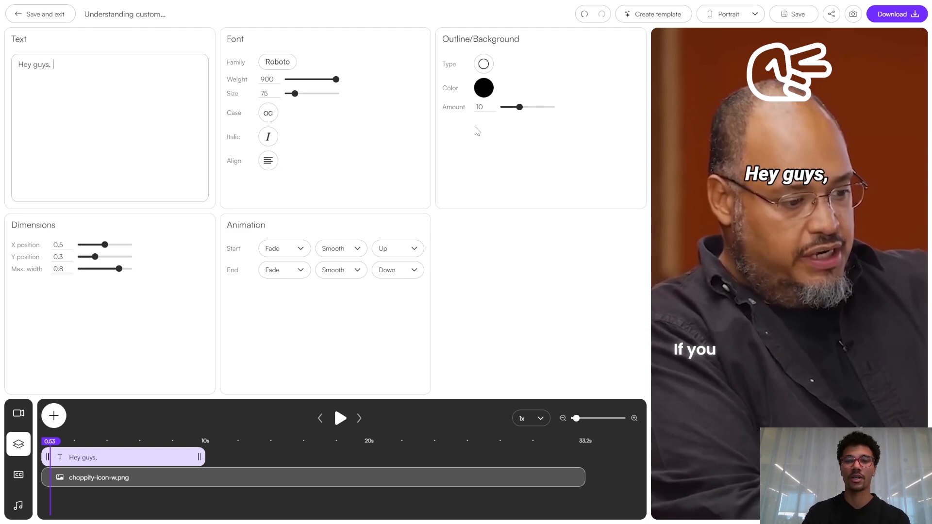
{"action": "type", "text": "this is a "}
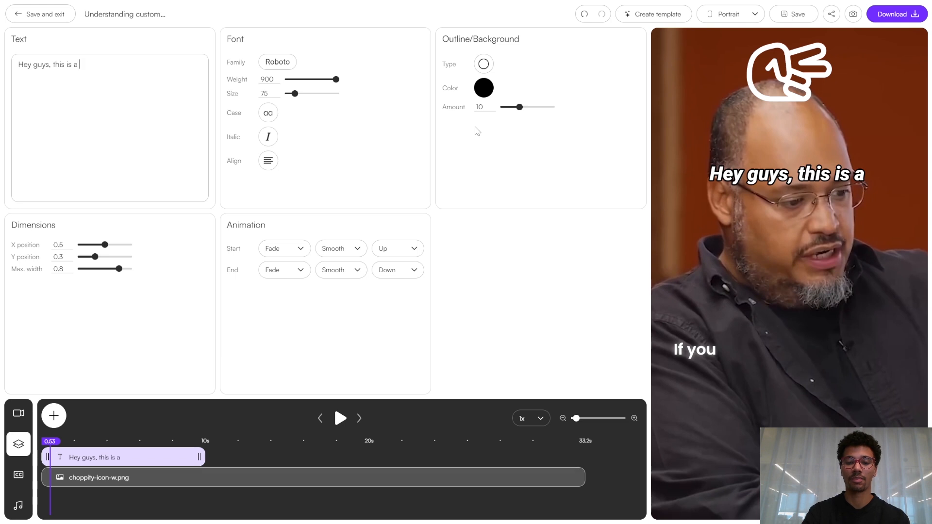
{"action": "type", "text": "bit of text"}
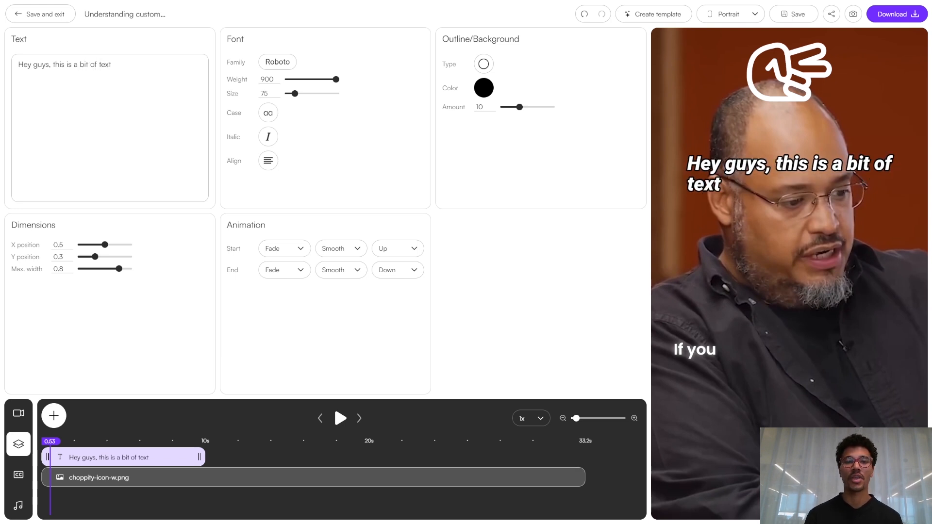
- Give the popup text a black background with X padding 36, Y padding 39, rounding 0.26 and an opacity of 42
{"action": "left_click", "coordinate": [484, 65]}
{"action": "left_click", "coordinate": [520, 107]}
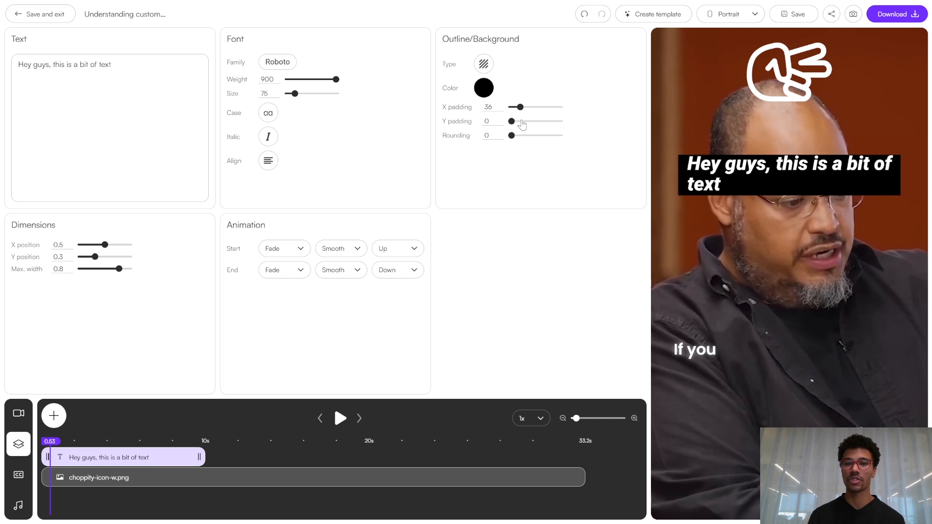
{"action": "left_click", "coordinate": [521, 121]}
{"action": "left_click_drag", "start_coordinate": [519, 141], "coordinate": [524, 138]}
{"action": "left_click", "coordinate": [488, 91]}
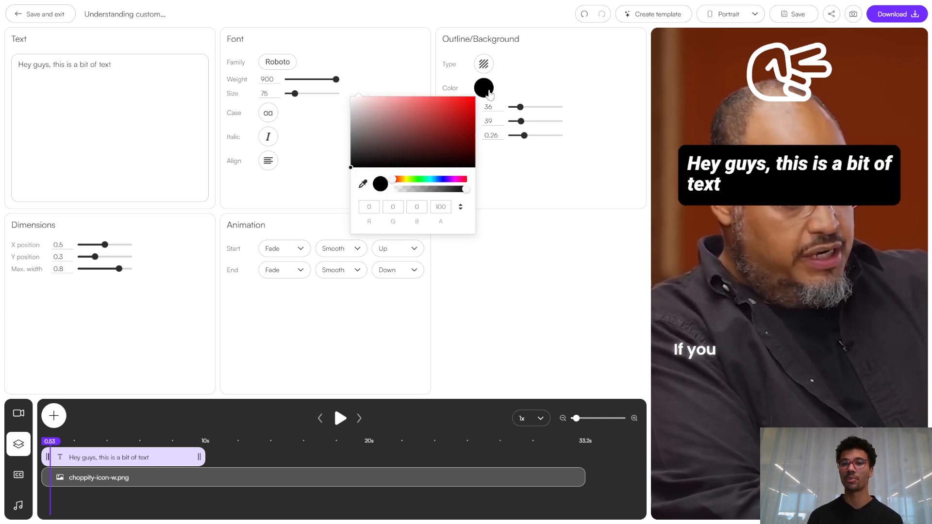
{"action": "left_click", "coordinate": [428, 189]}
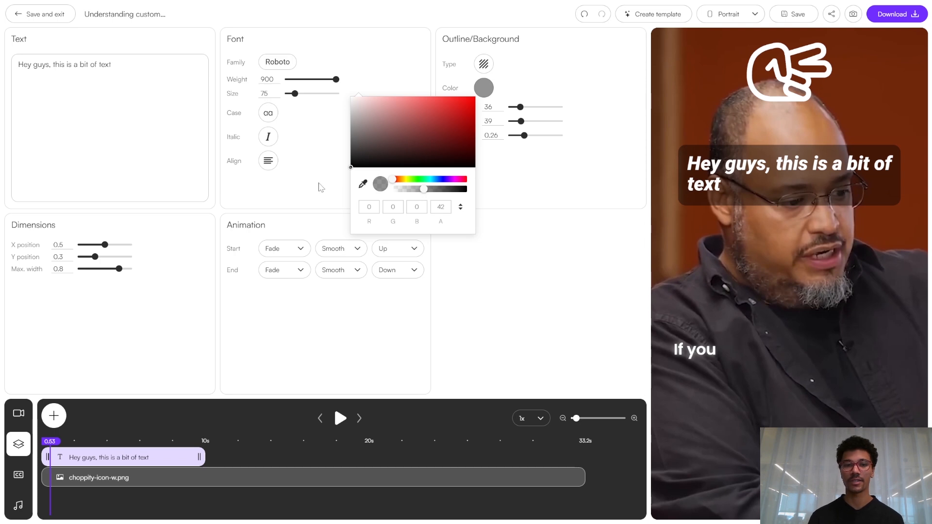
- Centre-align the popup text and move it up slightly to Y position 0.279, keeping it horizontally centred
{"action": "left_click", "coordinate": [268, 161]}
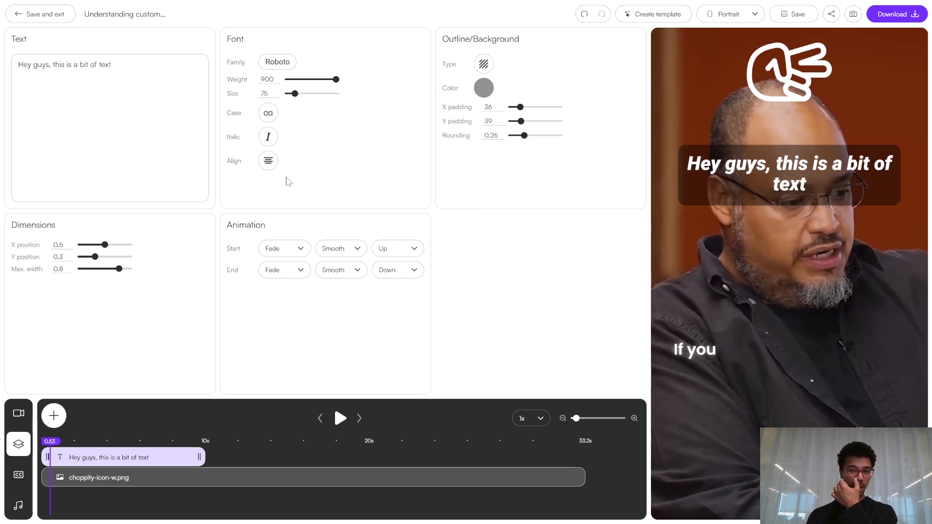
{"action": "left_click_drag", "start_coordinate": [829, 186], "coordinate": [829, 165]}
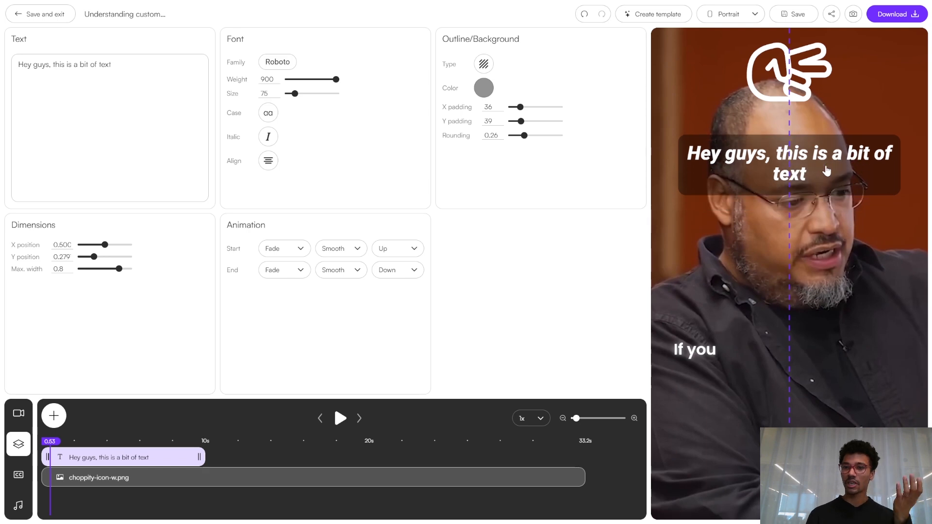